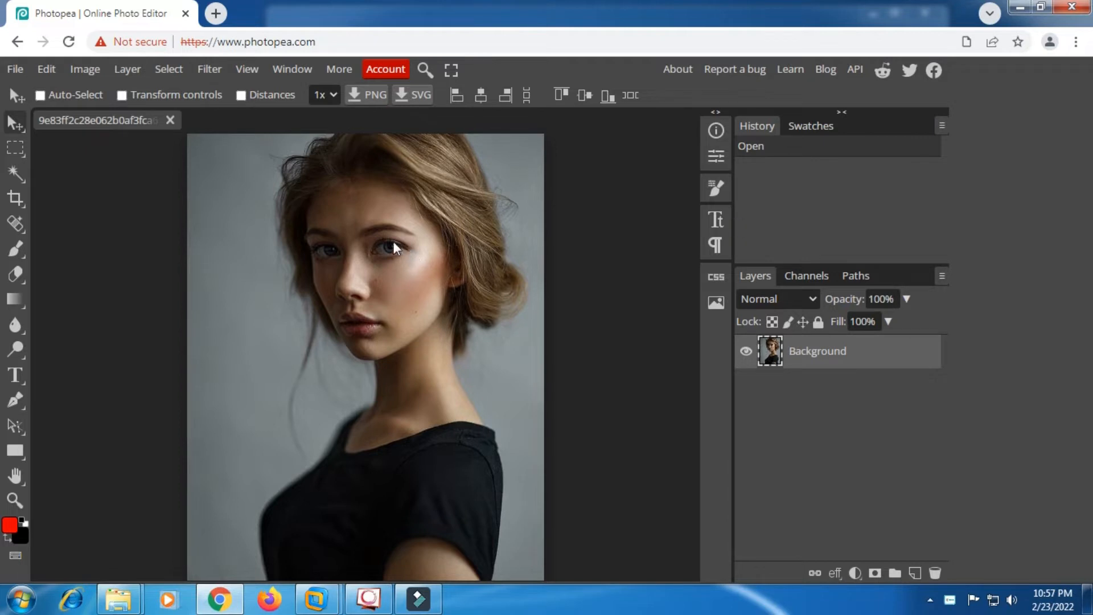
Check the portrait's pixel dimensions and resolution in the Image Size settings, leaving them as they are.
click(85, 69)
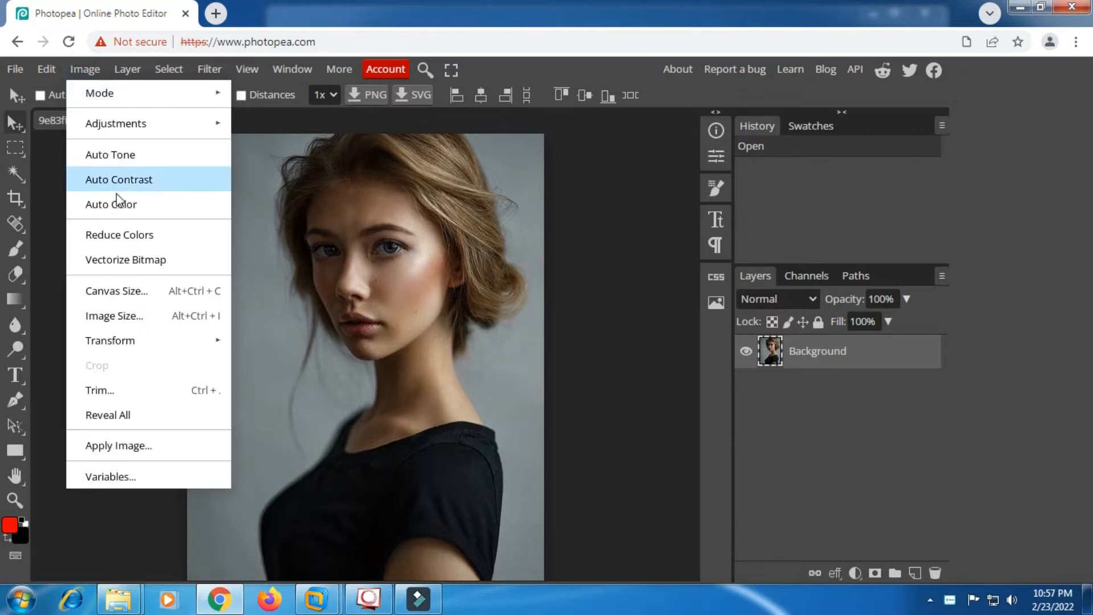
click(130, 320)
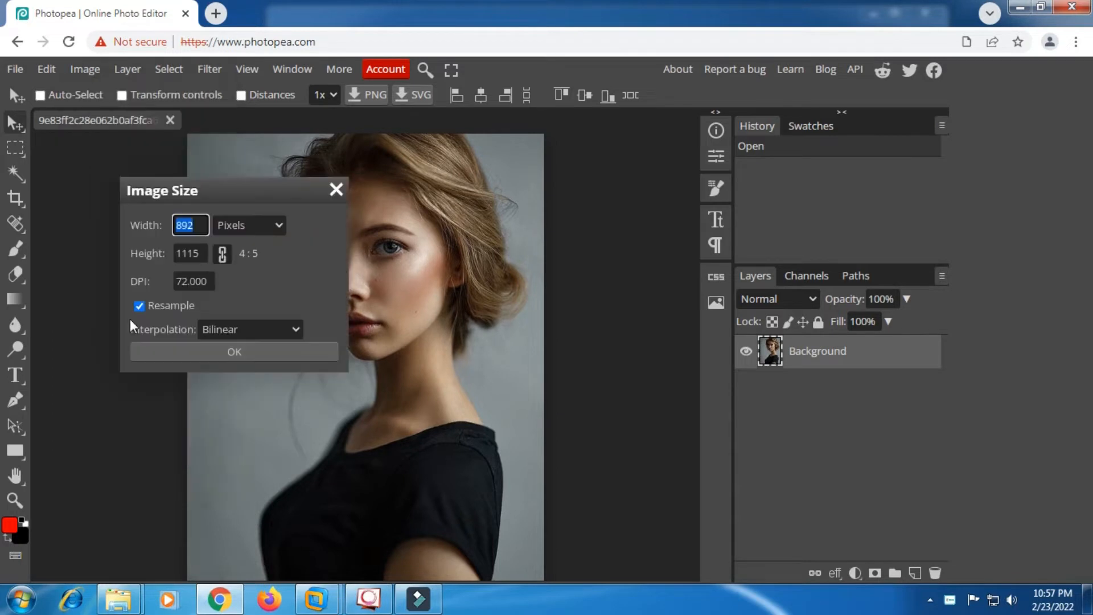
click(282, 265)
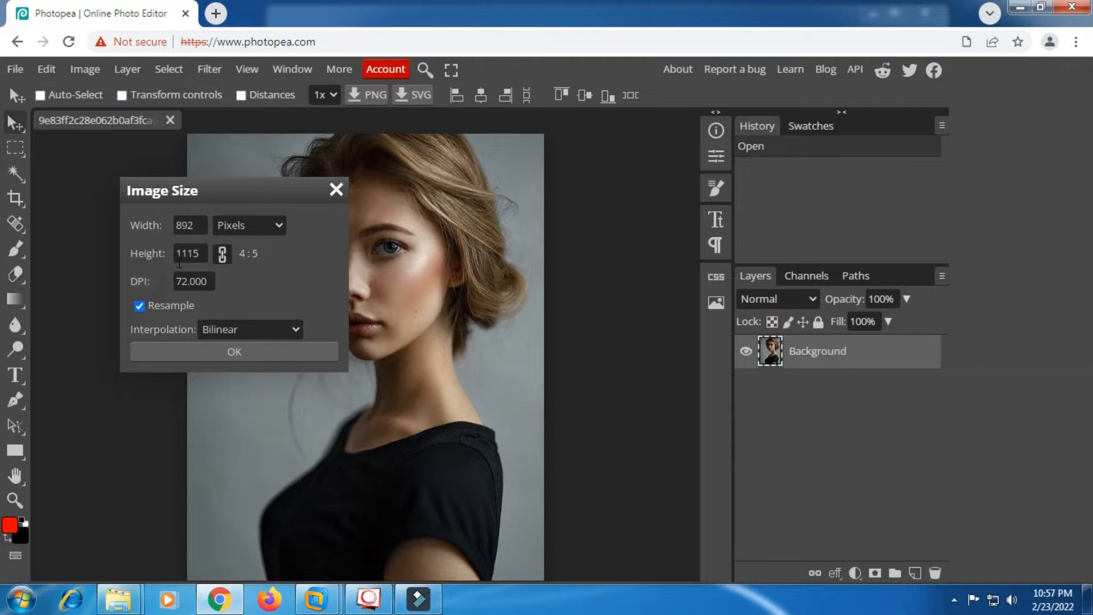
click(331, 188)
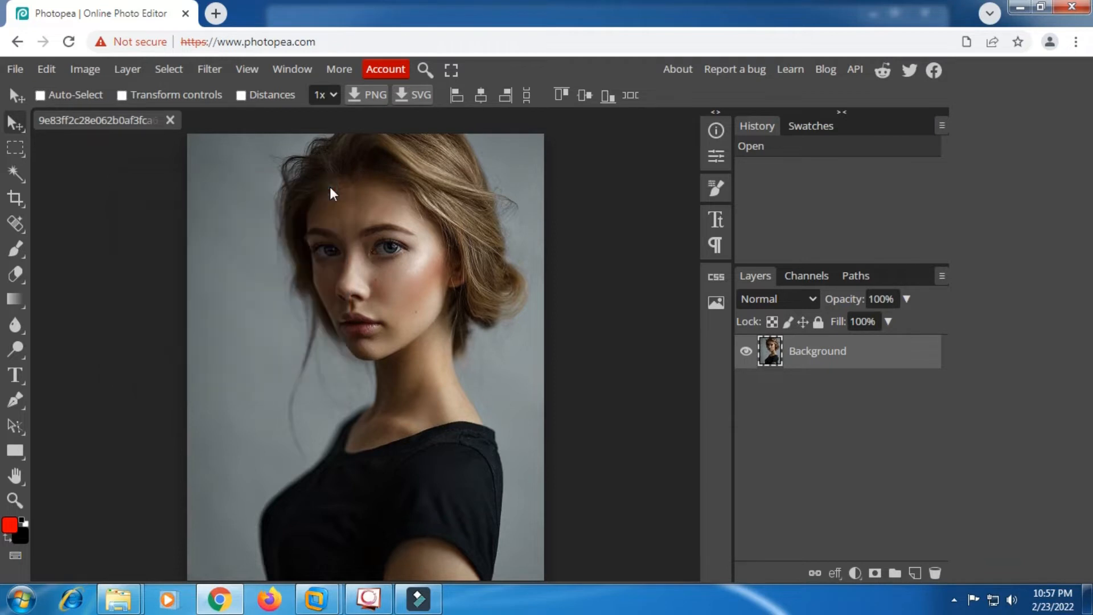
Duplicate the Background layer and apply Shadows/Highlights to the copy, with a reduced shadows amount and a raised highlights amount.
right_click(805, 358)
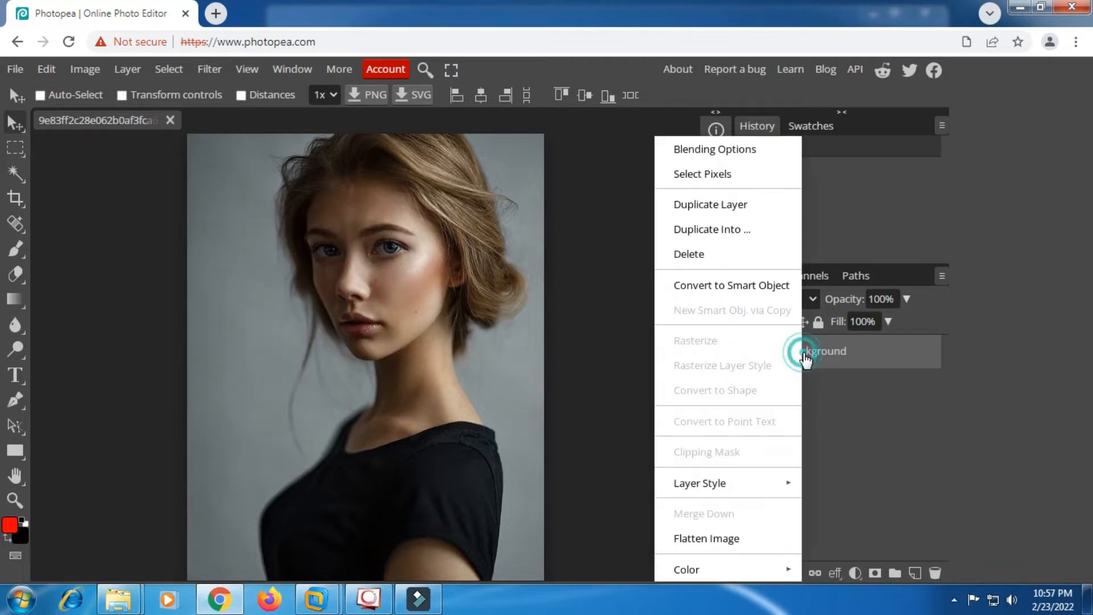
click(716, 205)
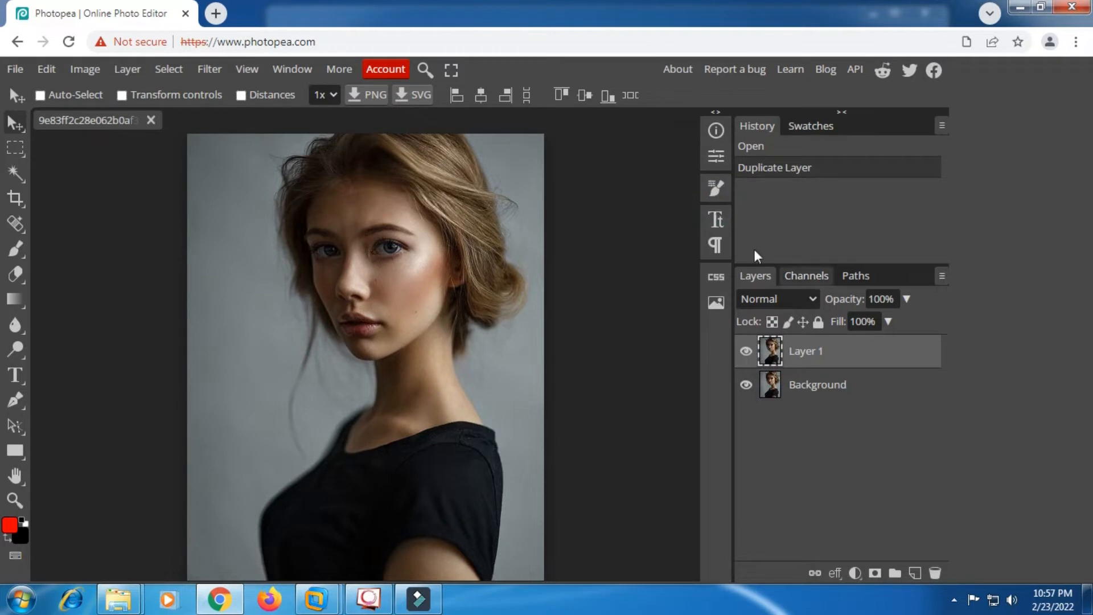
click(98, 72)
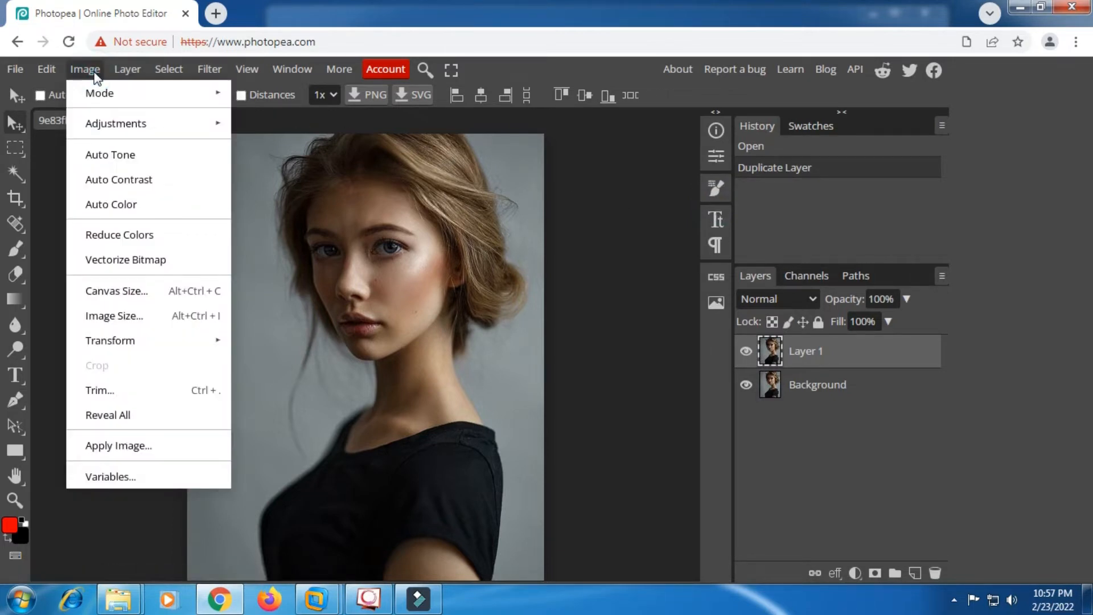
mouse_move(100, 121)
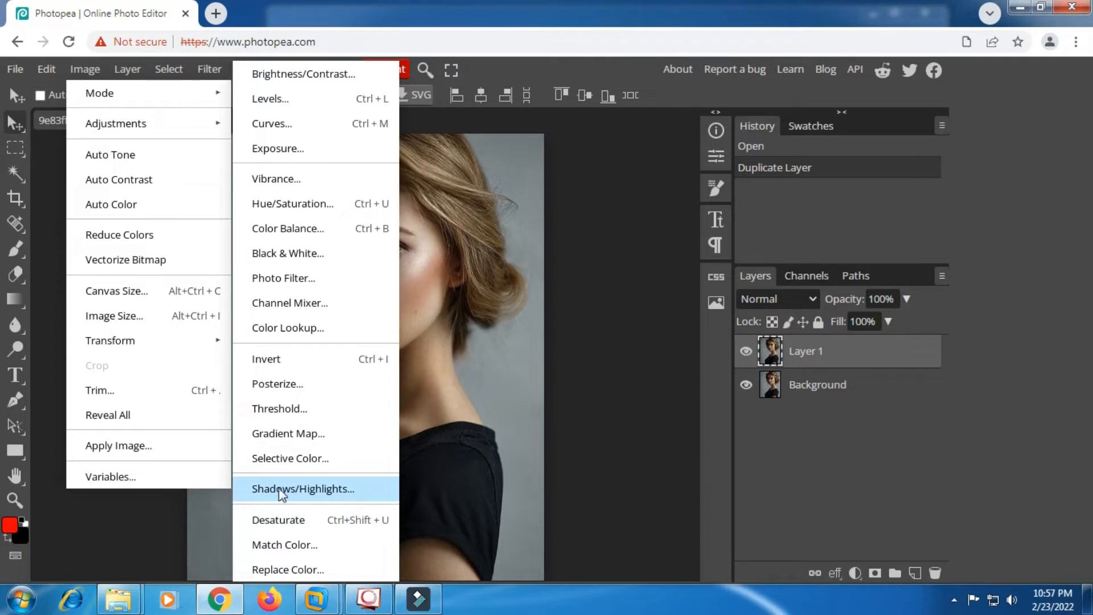
click(336, 488)
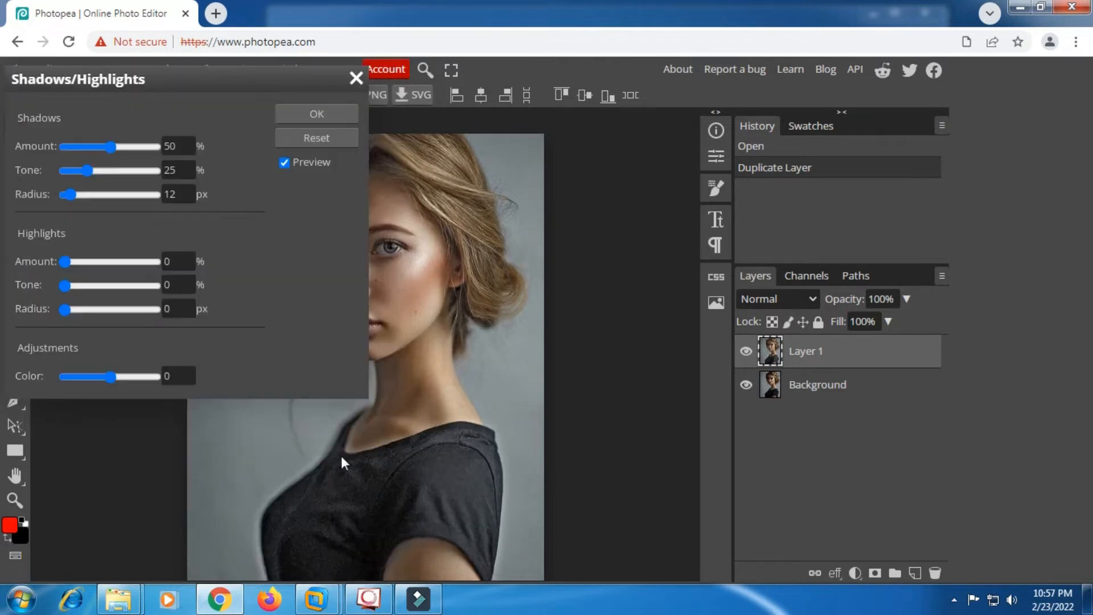
drag(211, 91, 678, 105)
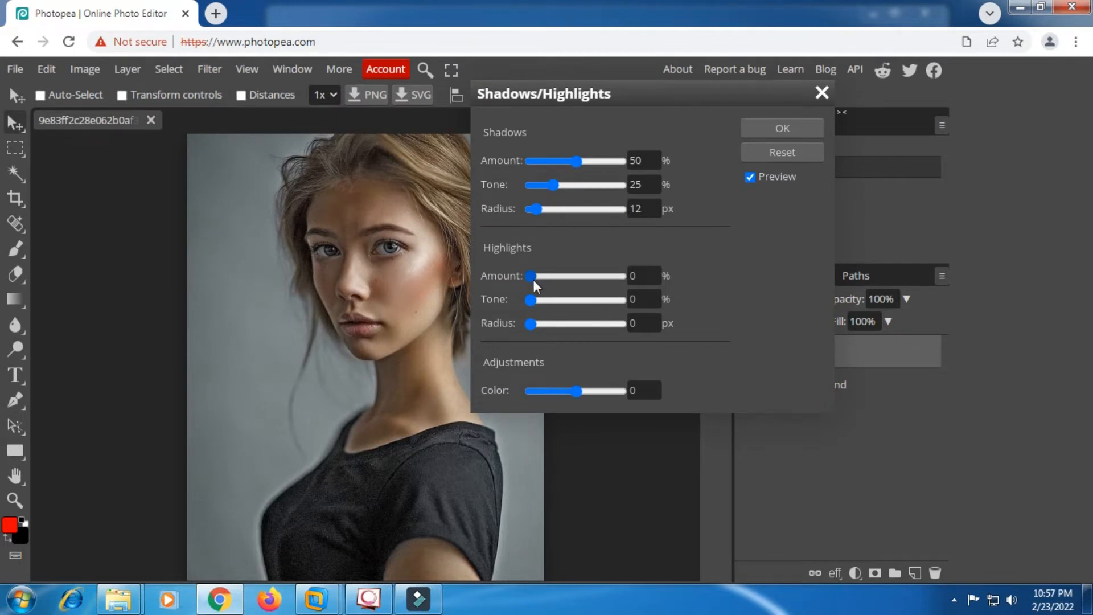
drag(536, 278, 572, 278)
click(582, 159)
mouse_move(567, 164)
mouse_down()
mouse_move(519, 164)
mouse_move(547, 171)
mouse_up()
drag(572, 277, 605, 275)
click(777, 128)
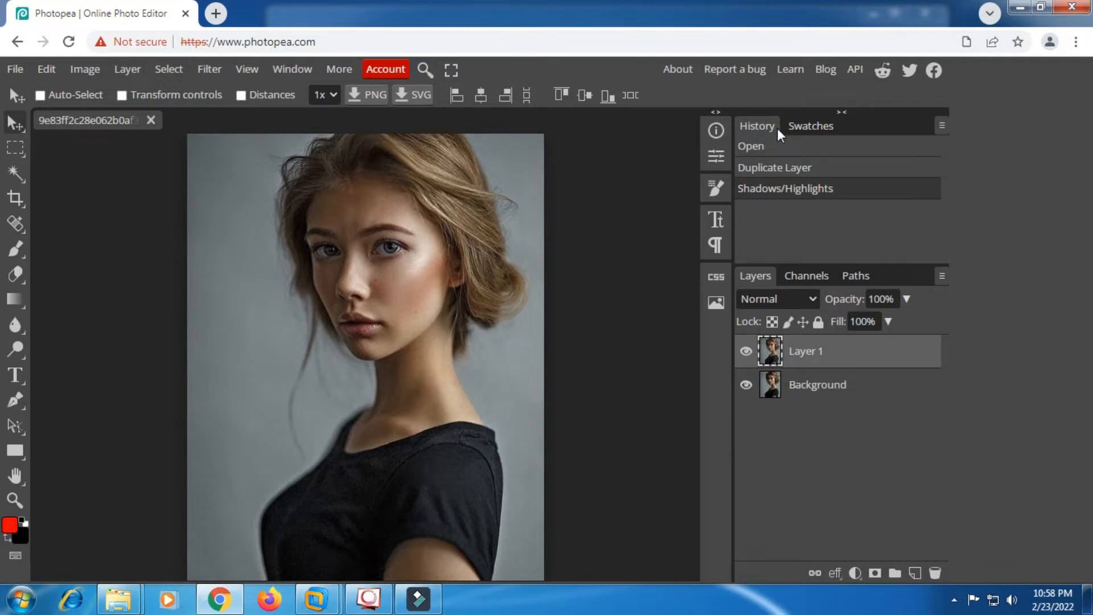
Apply the Oil Paint filter to Layer 1 with radius 4.2 px, cleanliness 3.1 px and shine 0.1.
click(211, 69)
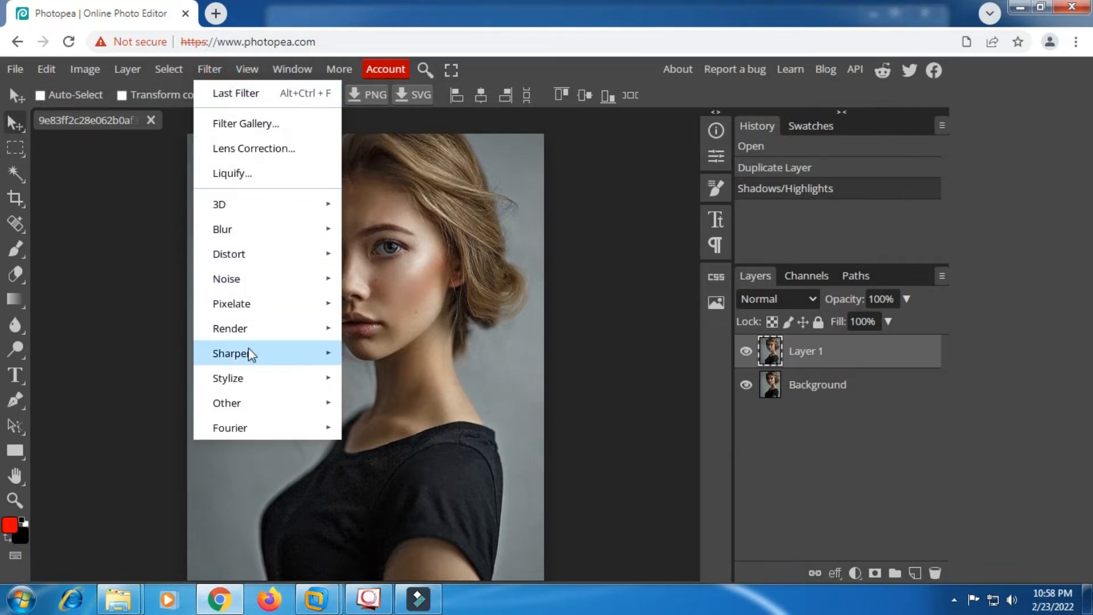
mouse_move(249, 379)
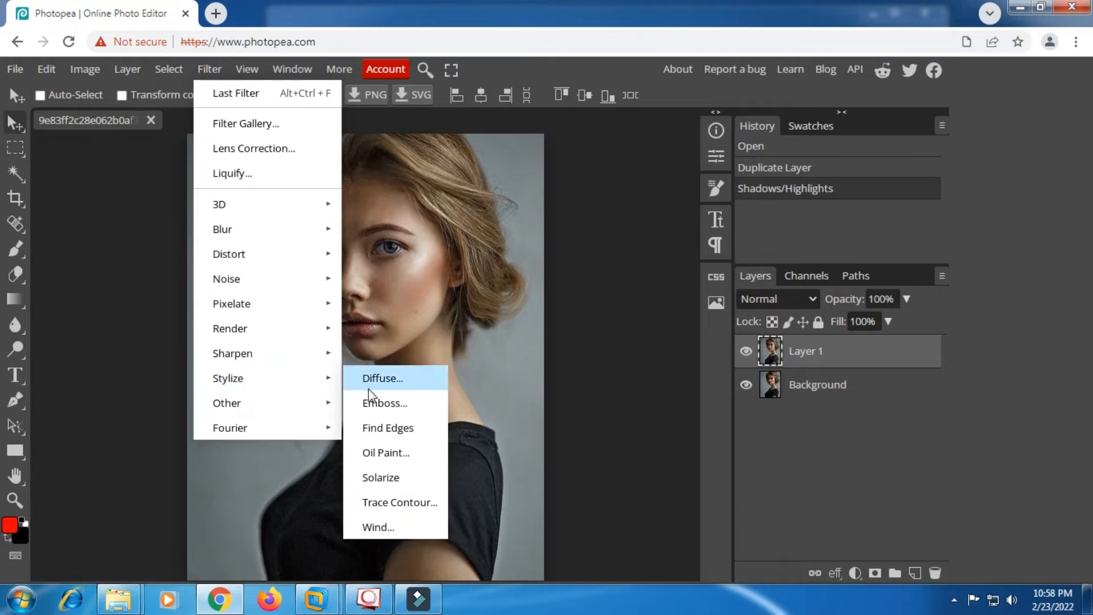
click(371, 454)
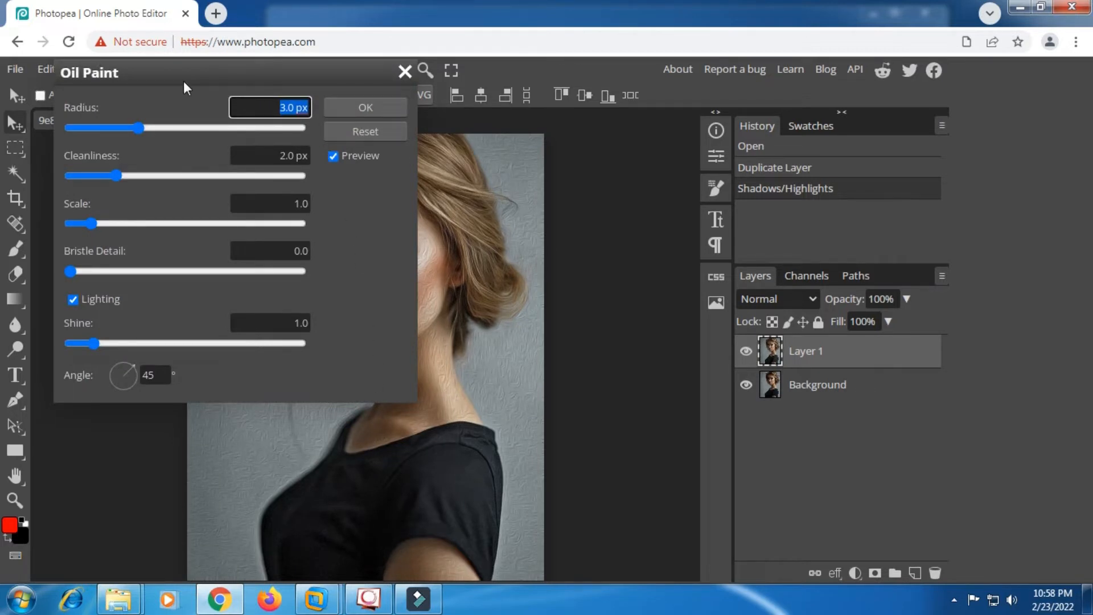
drag(185, 74, 598, 84)
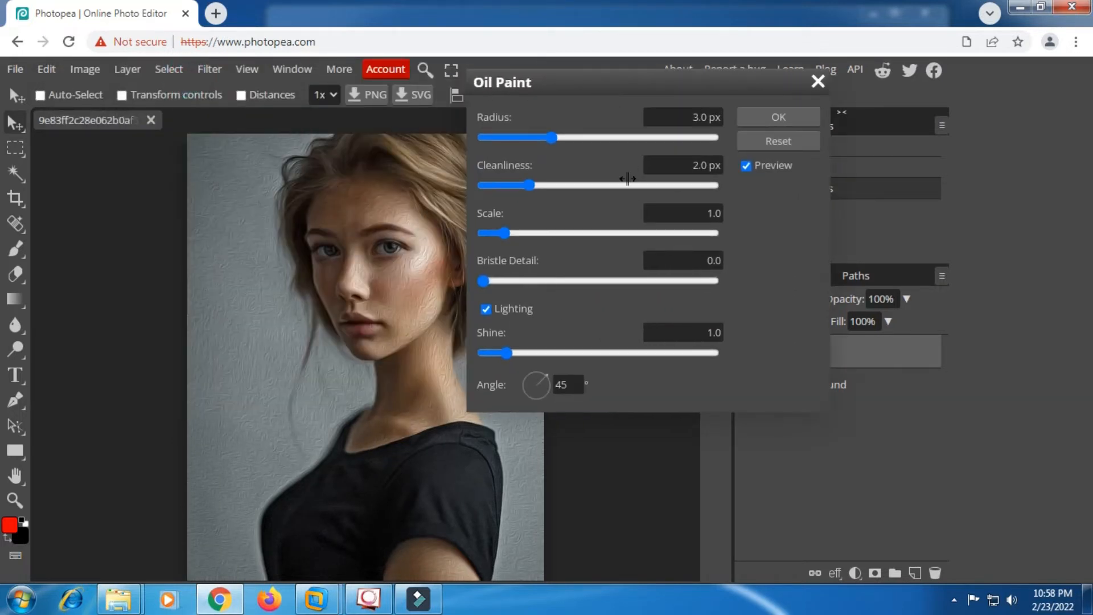
click(484, 353)
click(579, 135)
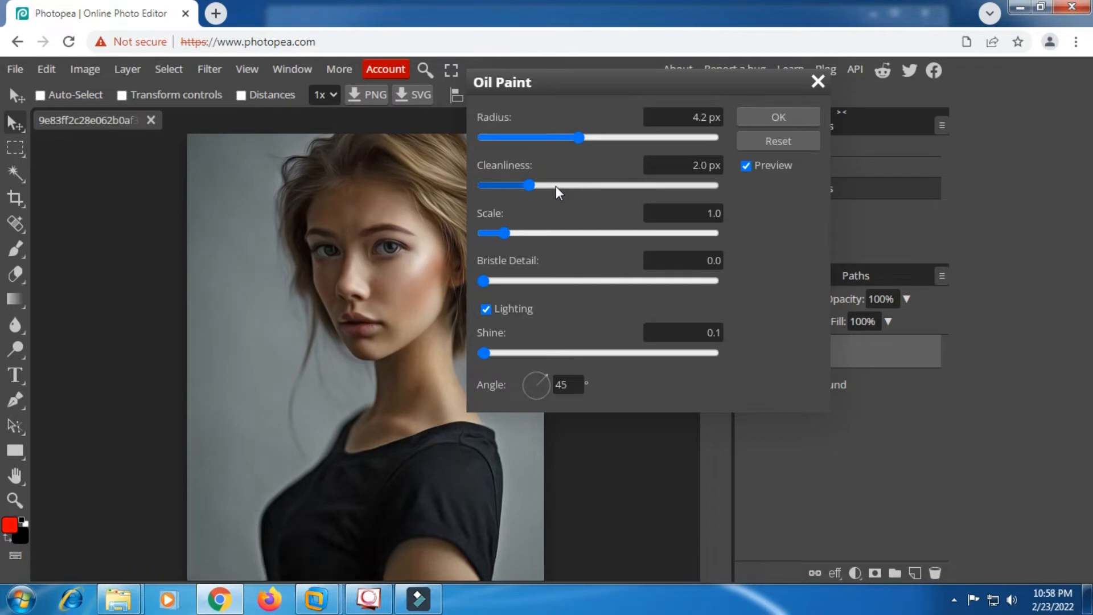
click(555, 186)
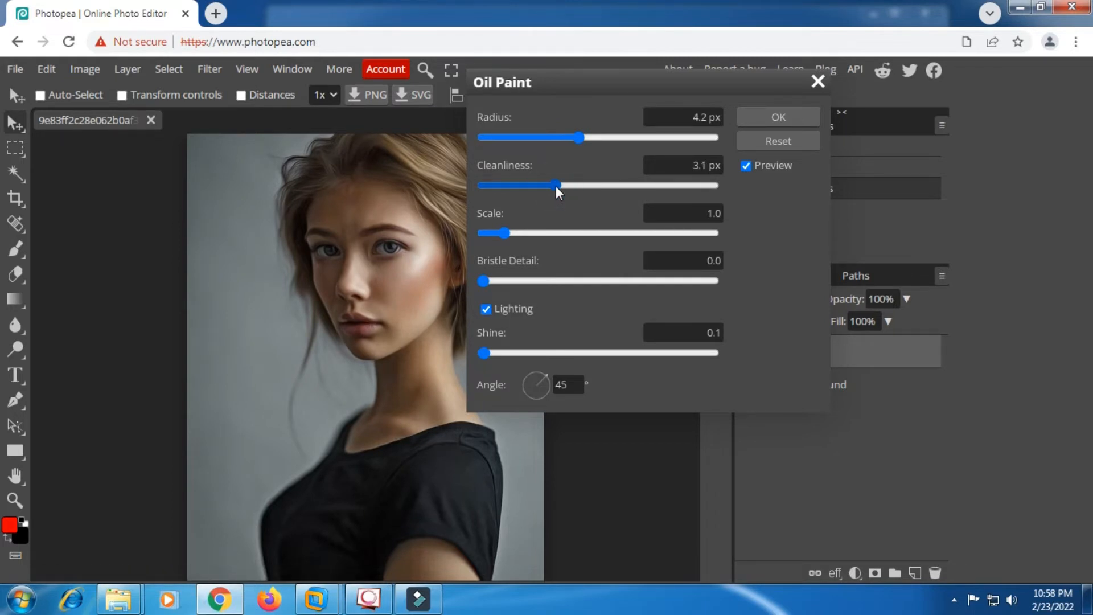
click(775, 117)
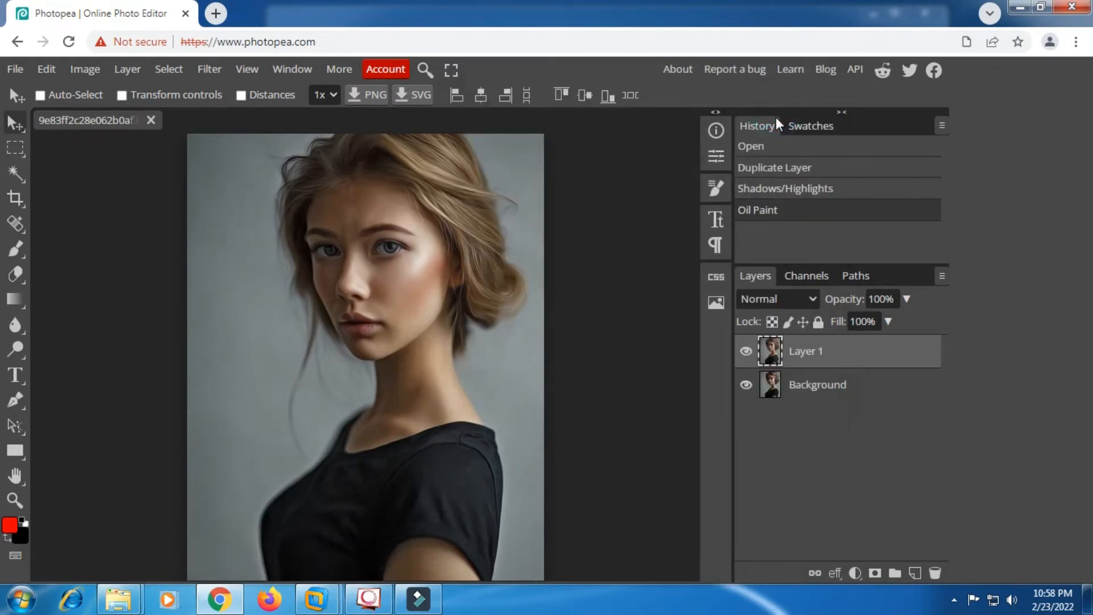
Hide and show Layer 1 to compare the oil-painted copy with the original portrait.
click(745, 351)
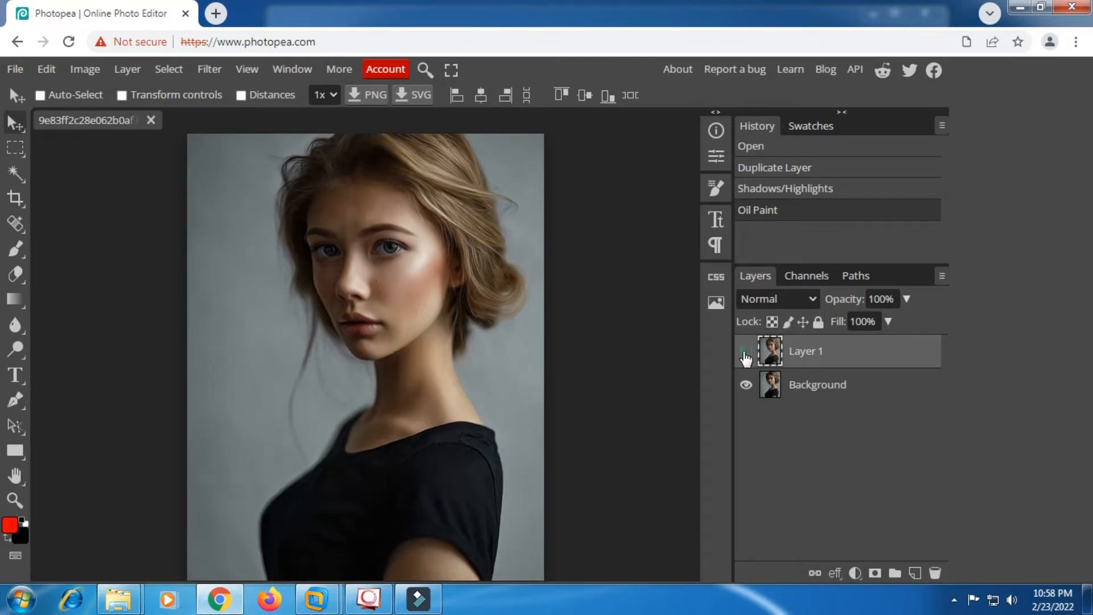
click(745, 351)
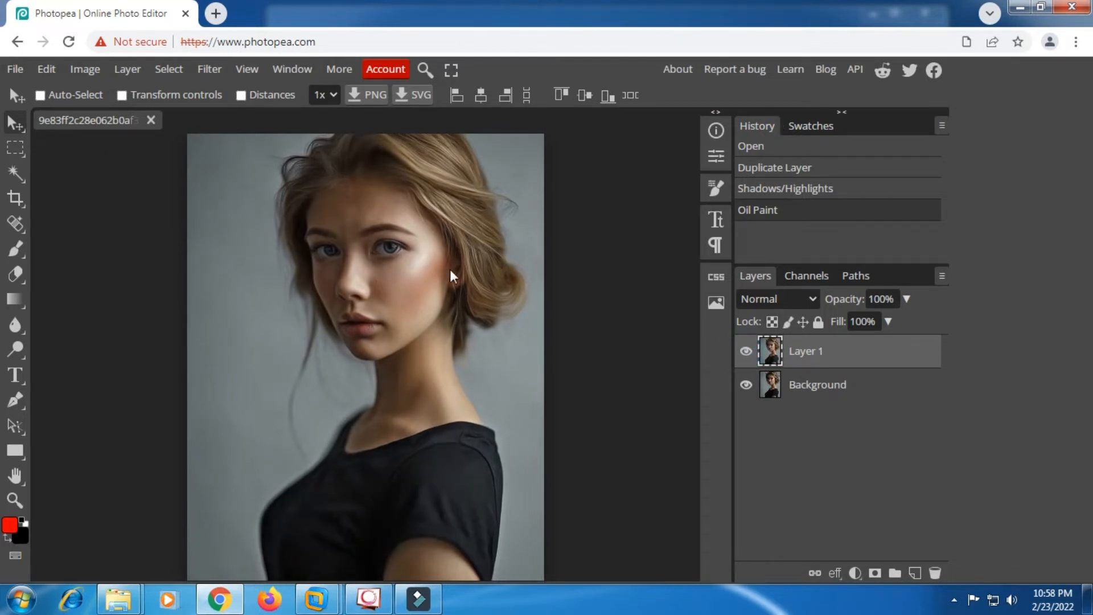
right_click(794, 357)
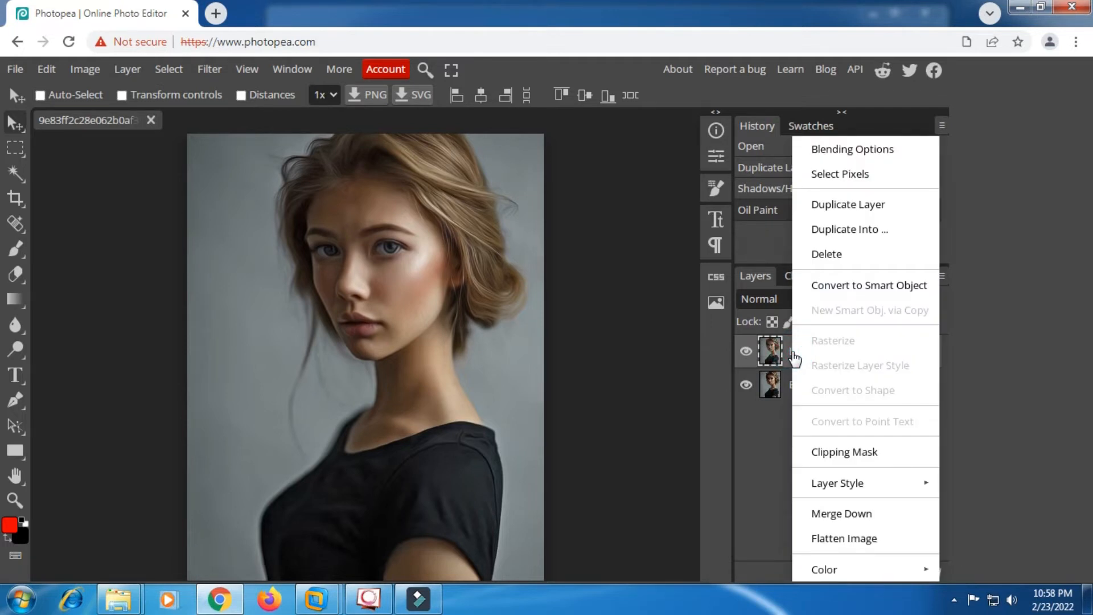
click(754, 419)
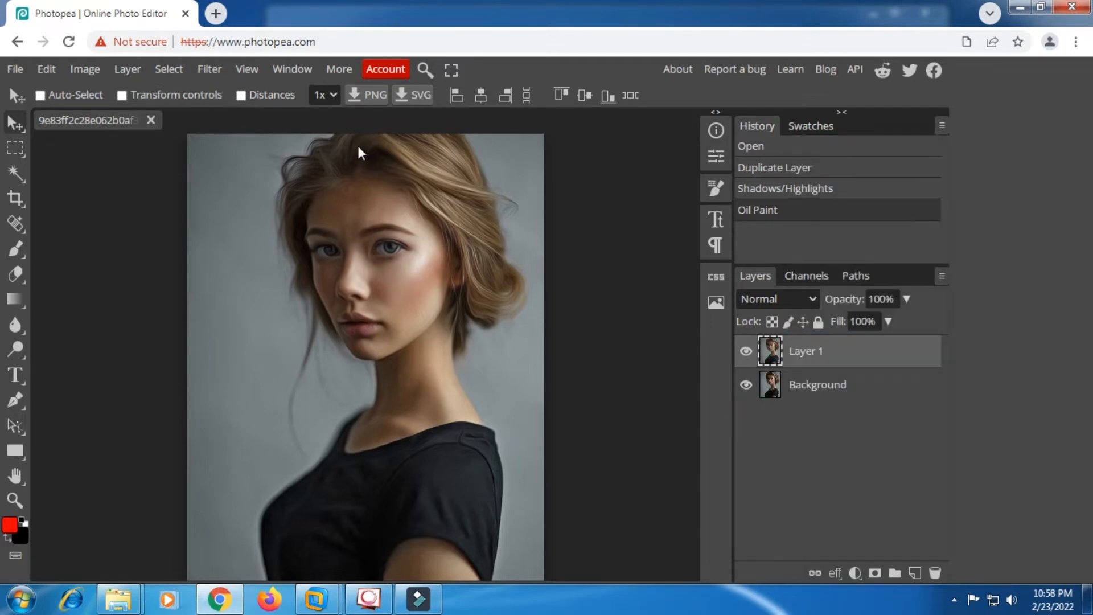
Choose the Cutout effect in the Filter Gallery for Layer 1 and set its number of levels to 6.
click(217, 72)
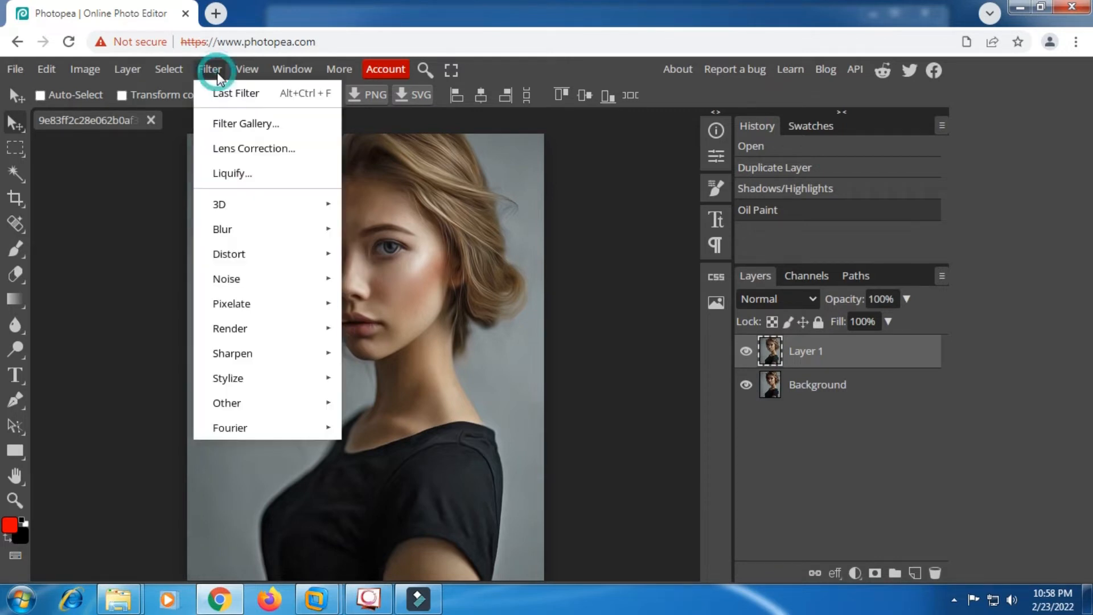
click(238, 122)
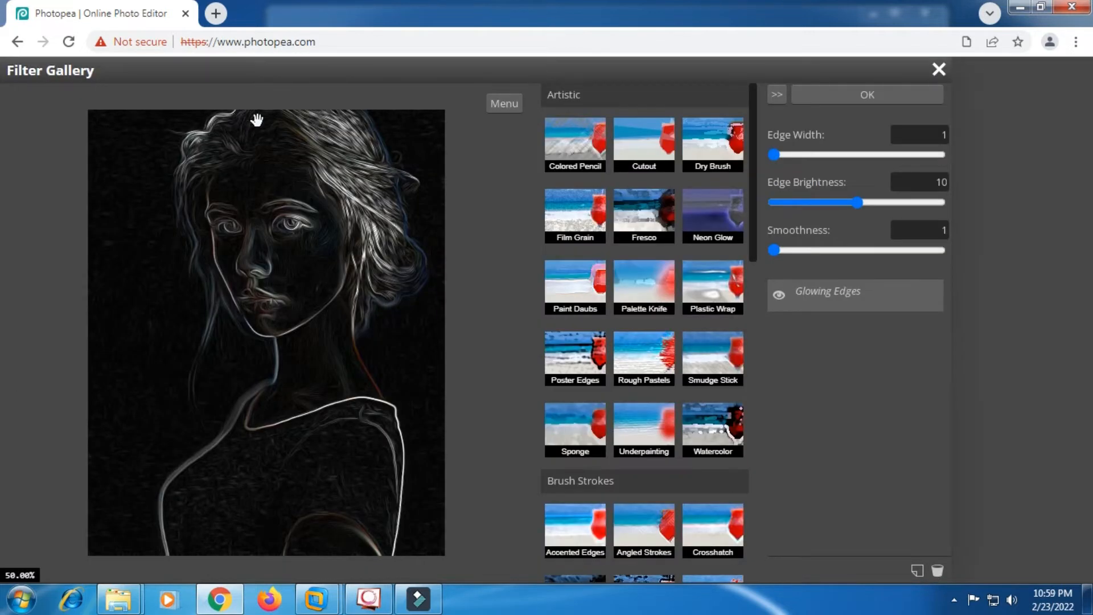
click(657, 138)
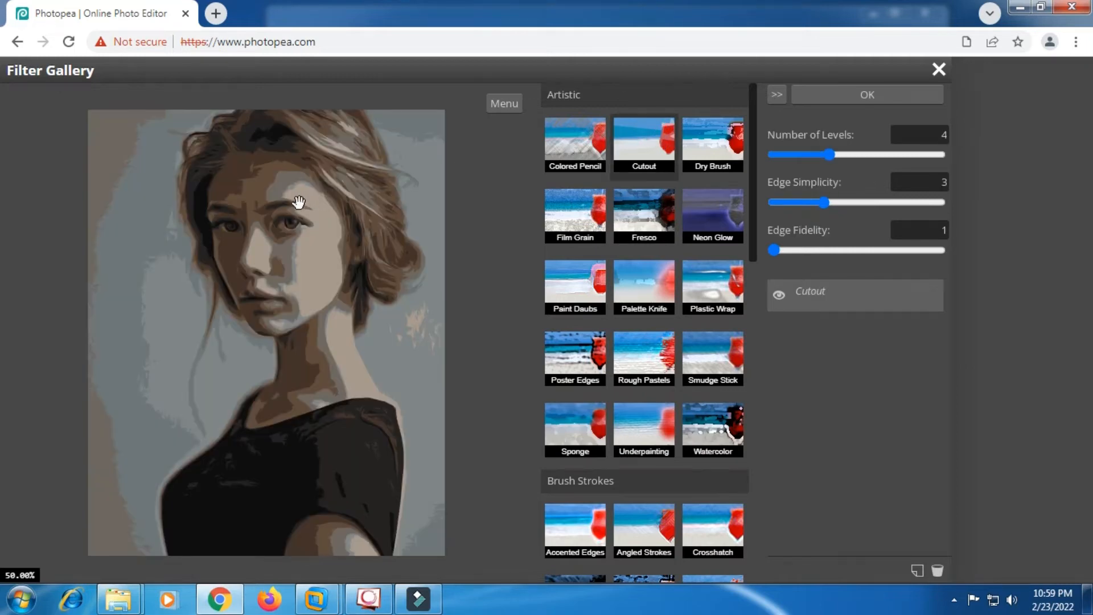
scroll(258, 190, up, 2)
drag(263, 186, 276, 266)
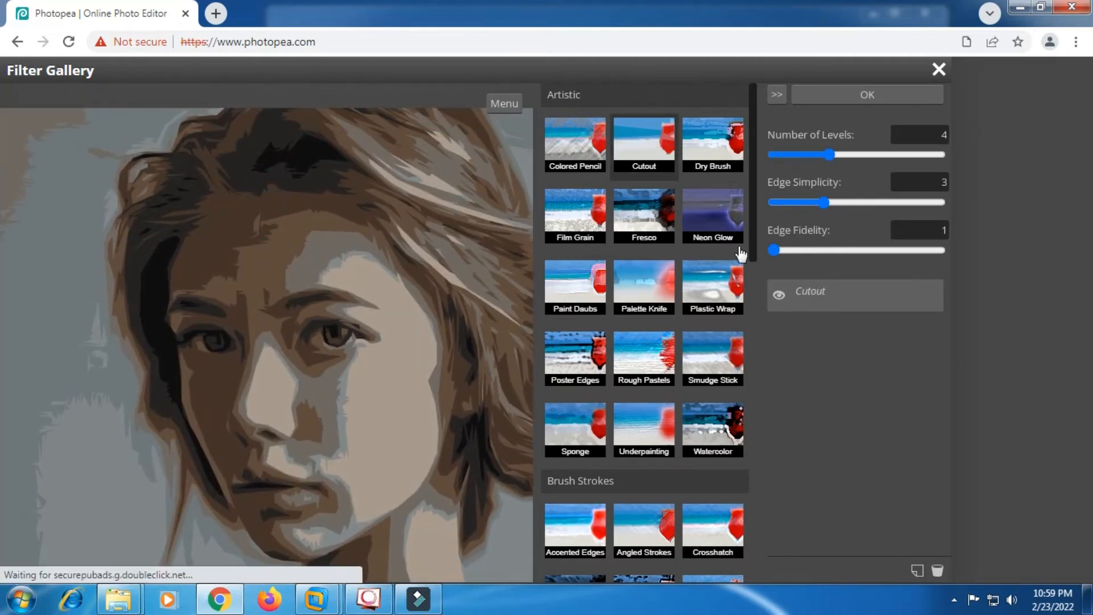
click(891, 151)
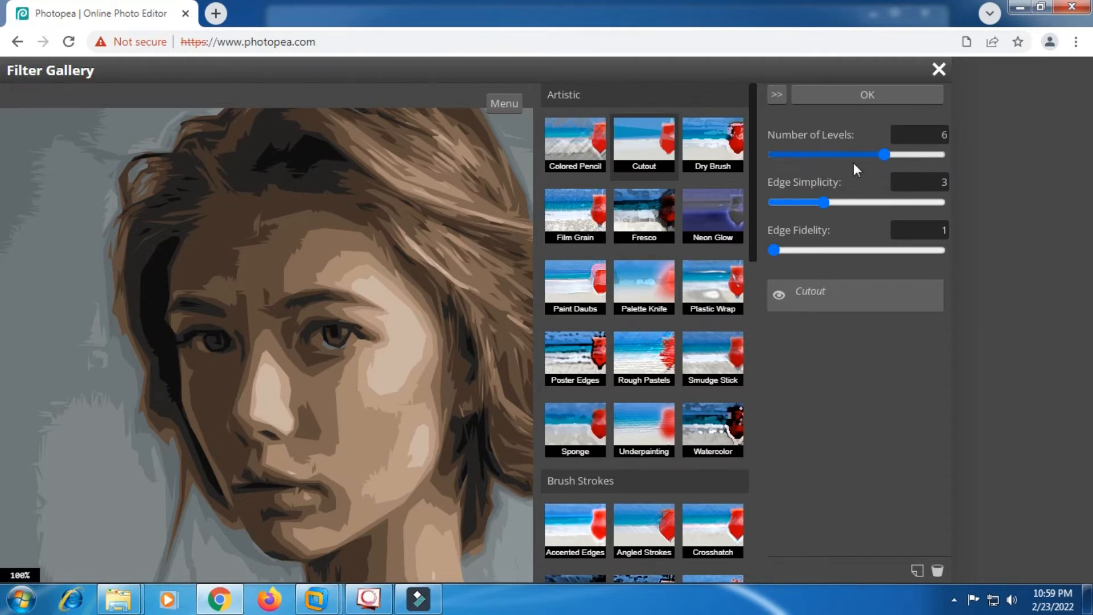
drag(439, 227, 398, 264)
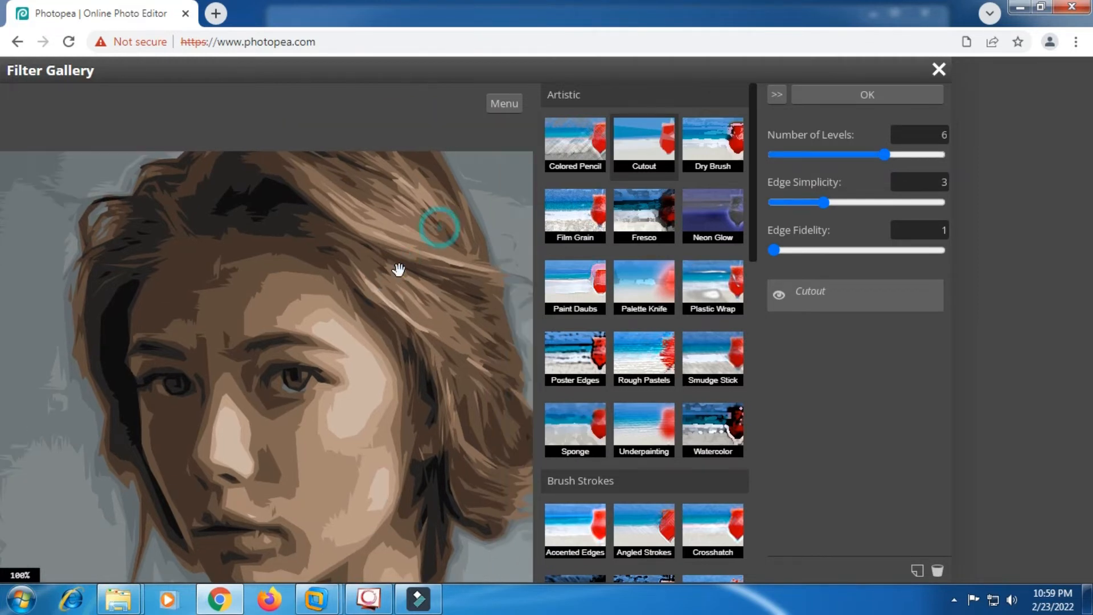
Set the Cutout effect to 7 levels, edge simplicity 9 and edge fidelity 2, and apply it to Layer 1.
click(909, 203)
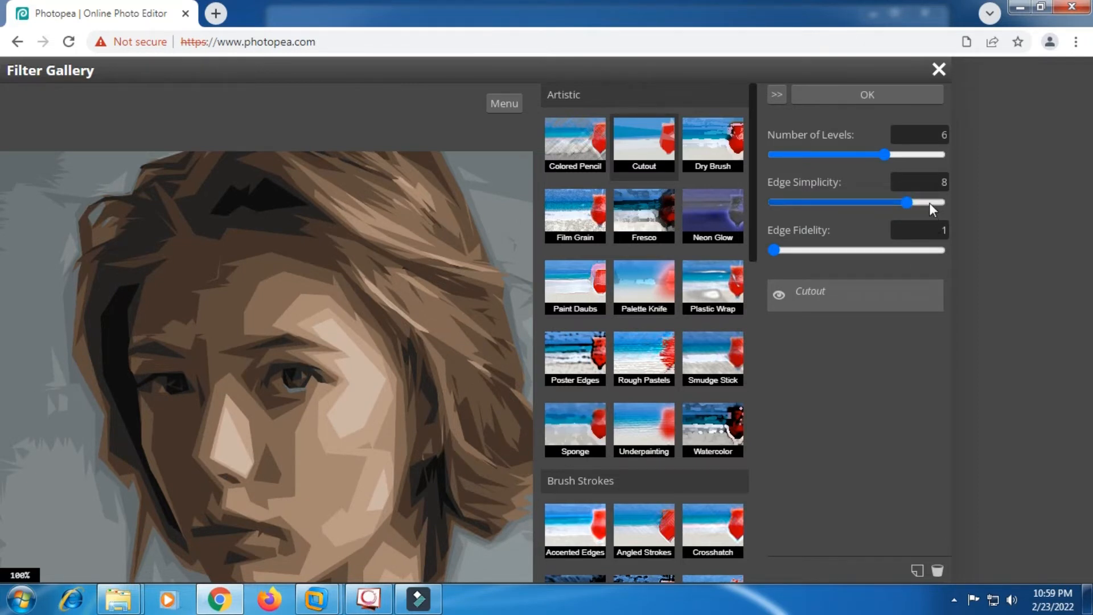
click(929, 153)
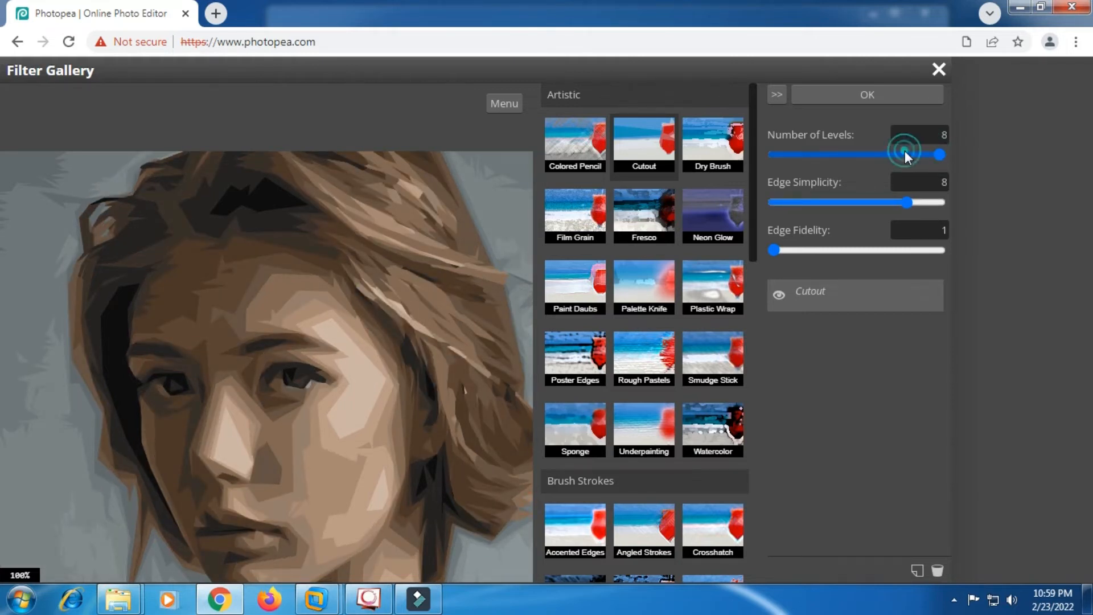
click(904, 150)
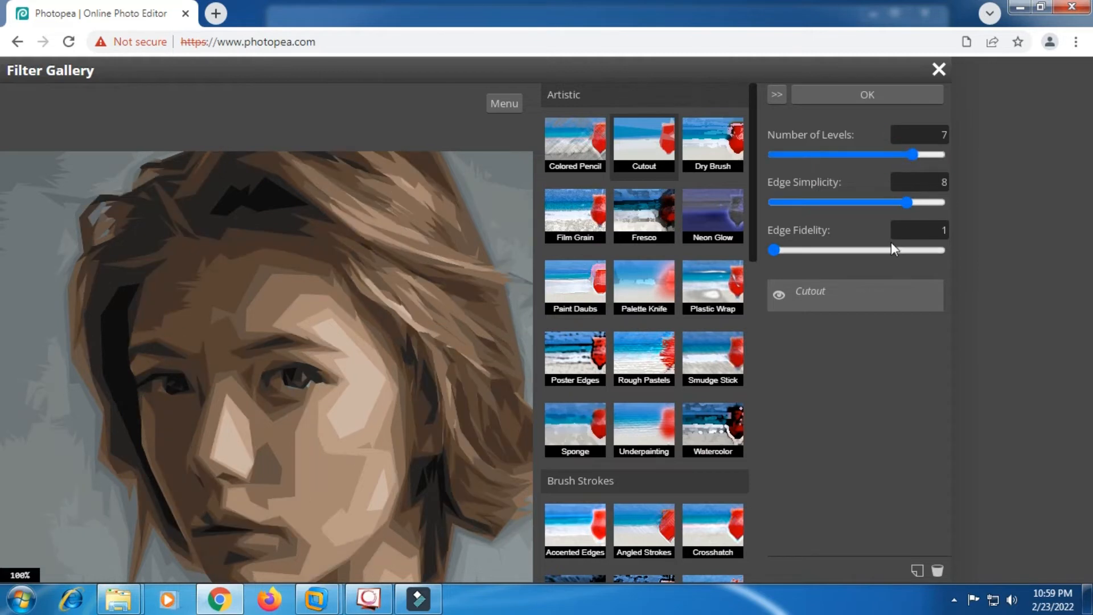
click(923, 202)
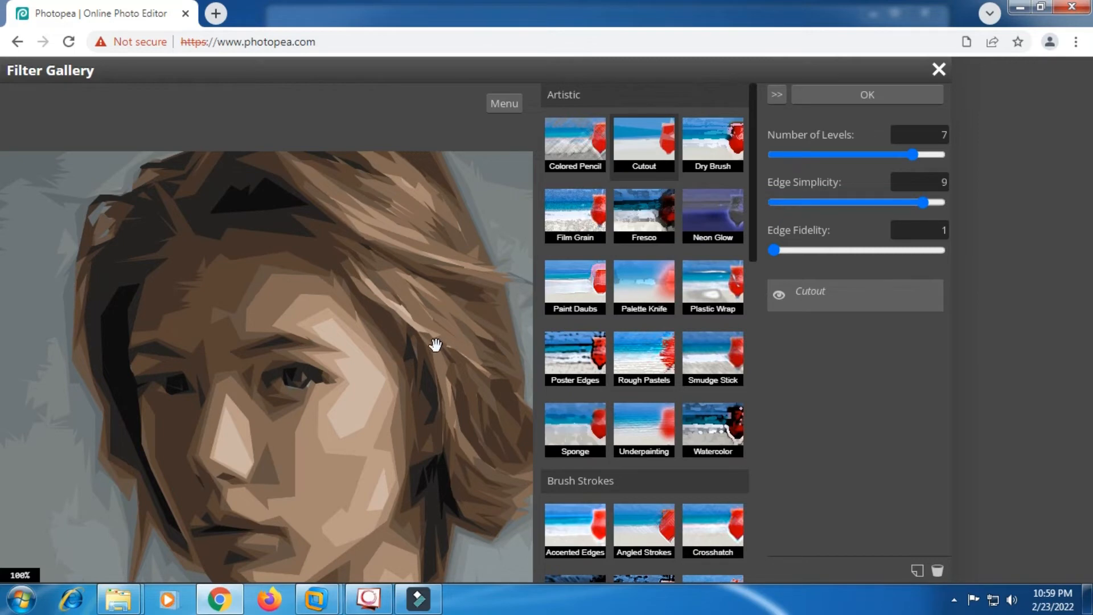
scroll(434, 344, up, 1)
drag(434, 349, 511, 217)
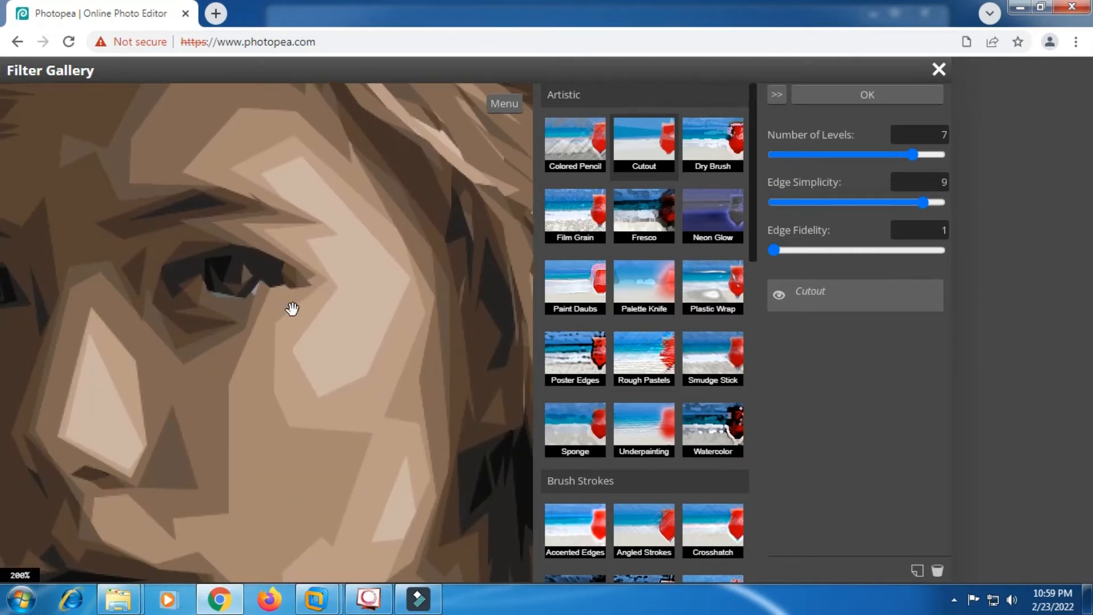
drag(293, 310, 400, 253)
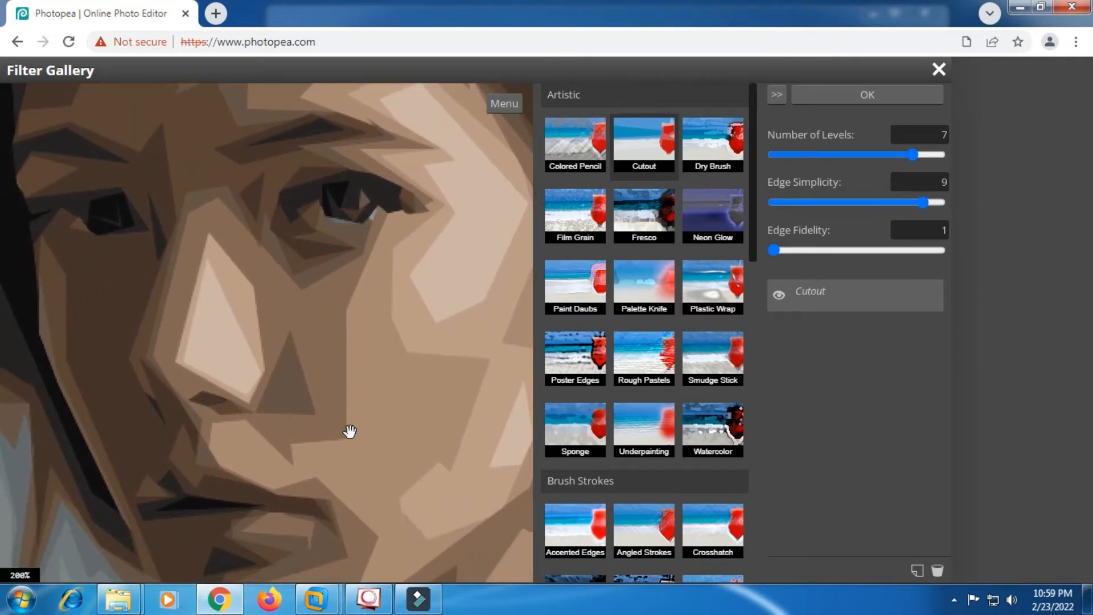
click(857, 250)
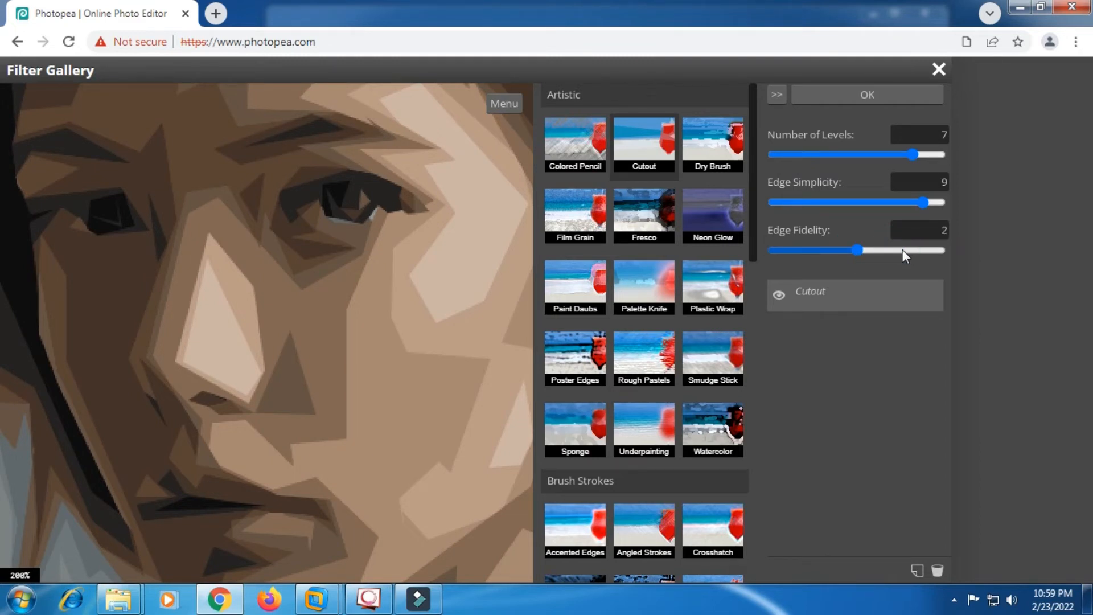
drag(361, 247, 351, 360)
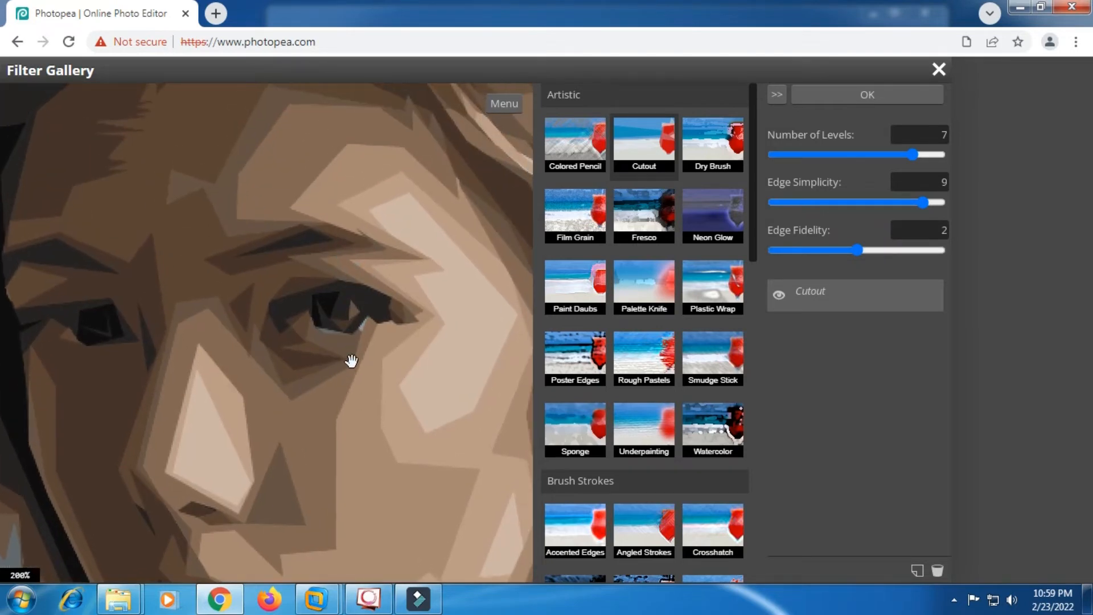
click(862, 97)
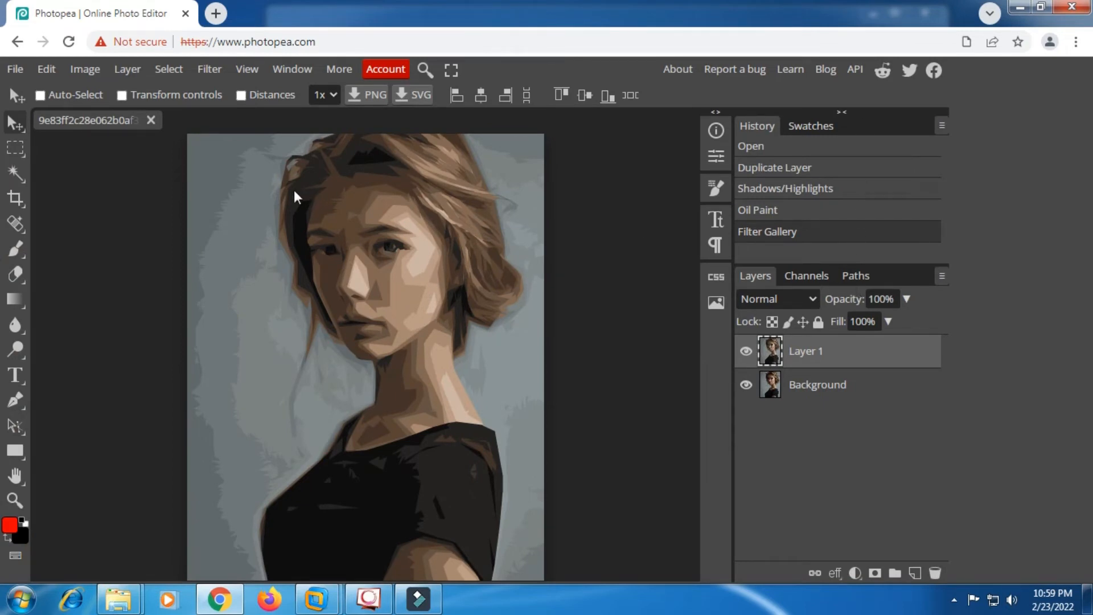
Apply a Brightness/Contrast adjustment to Layer 1 with brightness 48 and contrast 47.
click(98, 69)
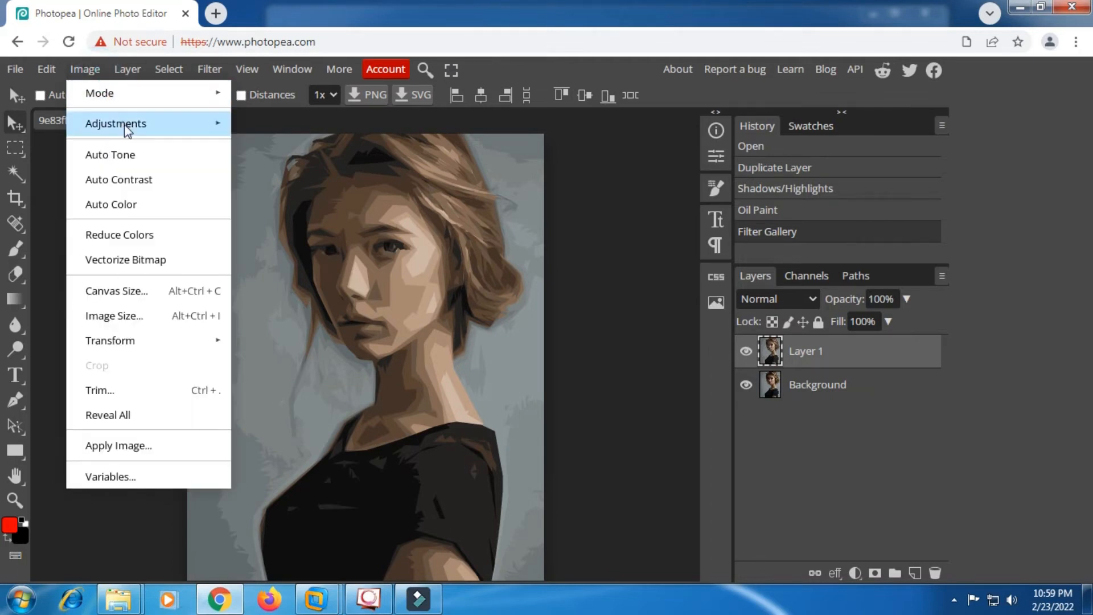
mouse_move(185, 125)
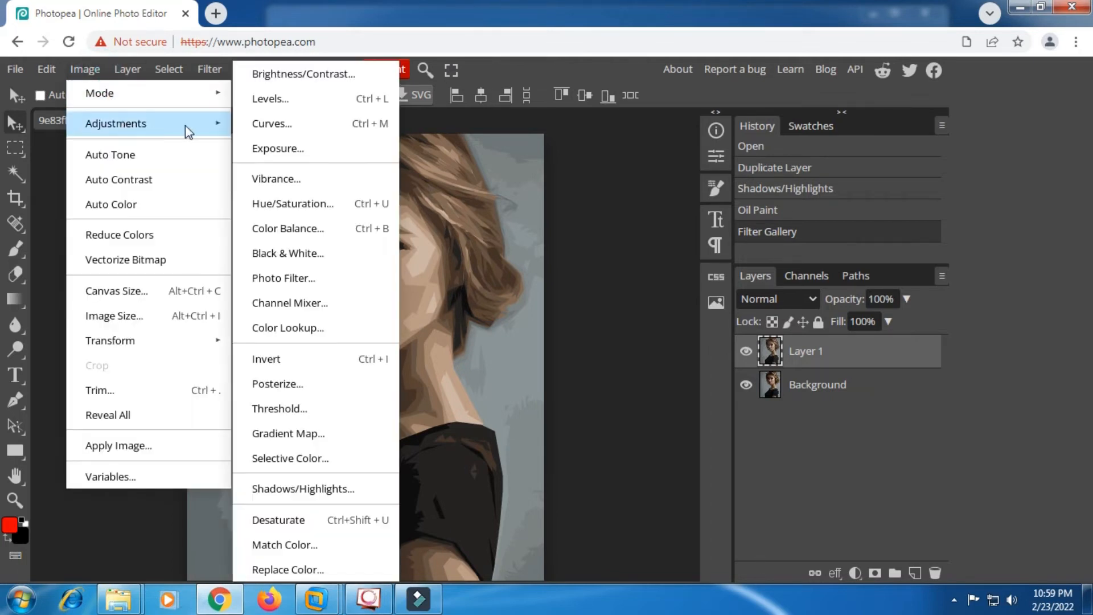
click(302, 75)
drag(352, 191, 803, 195)
drag(764, 253, 793, 251)
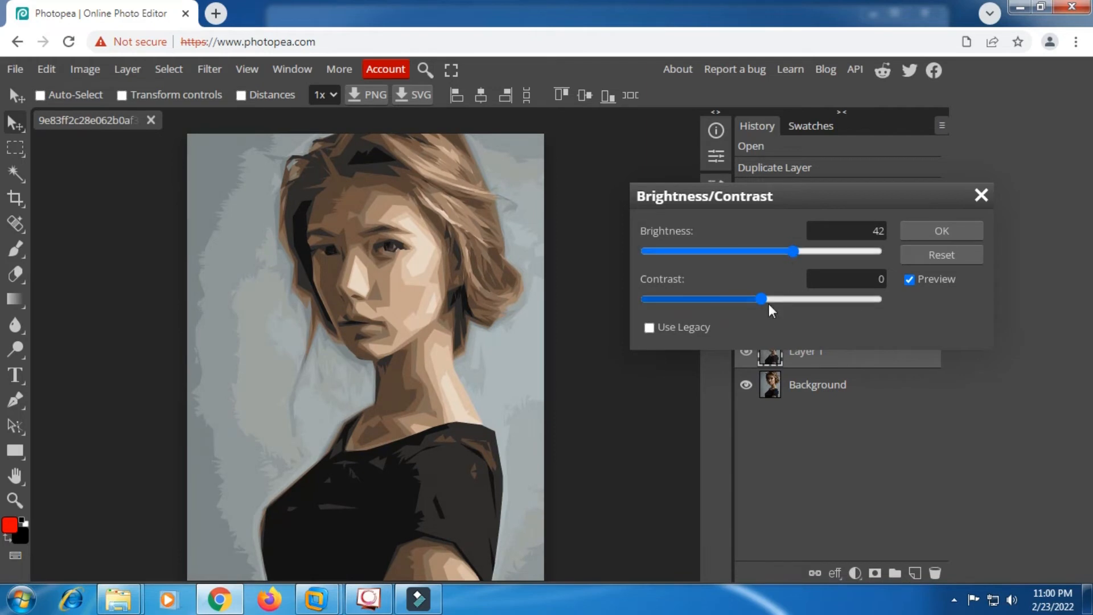
drag(765, 300, 816, 297)
drag(800, 253, 798, 248)
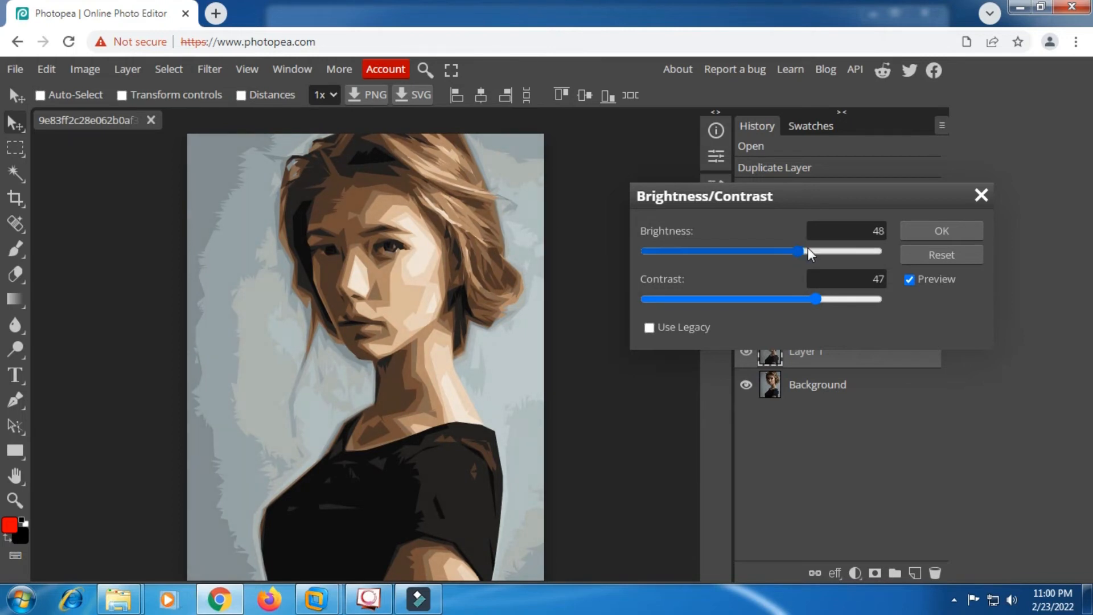
click(947, 223)
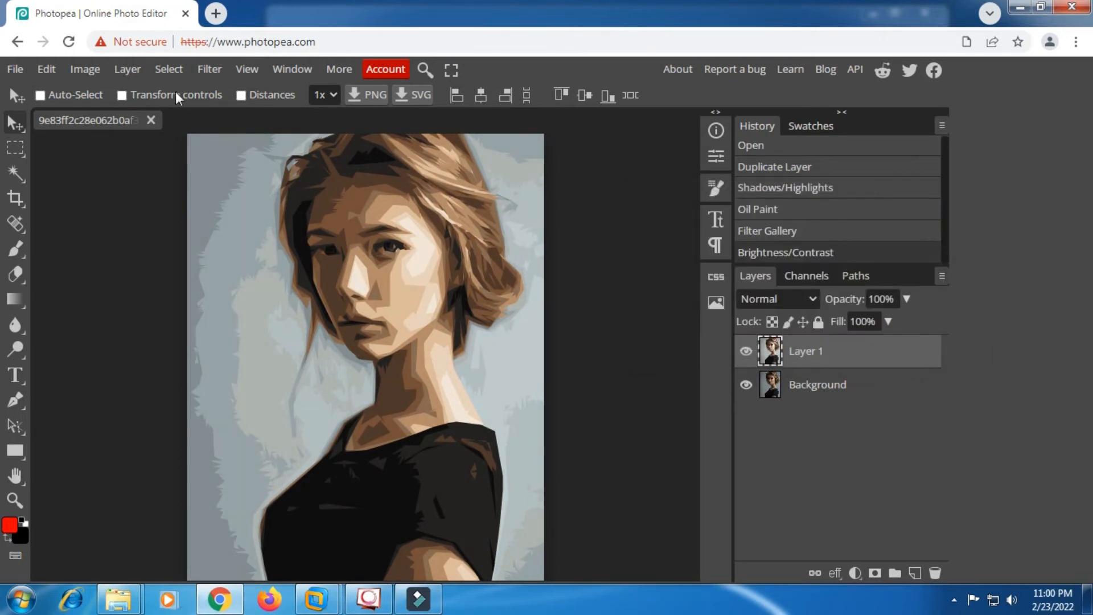
Apply a Vibrance adjustment to Layer 1 with vibrance set to 63.
click(93, 71)
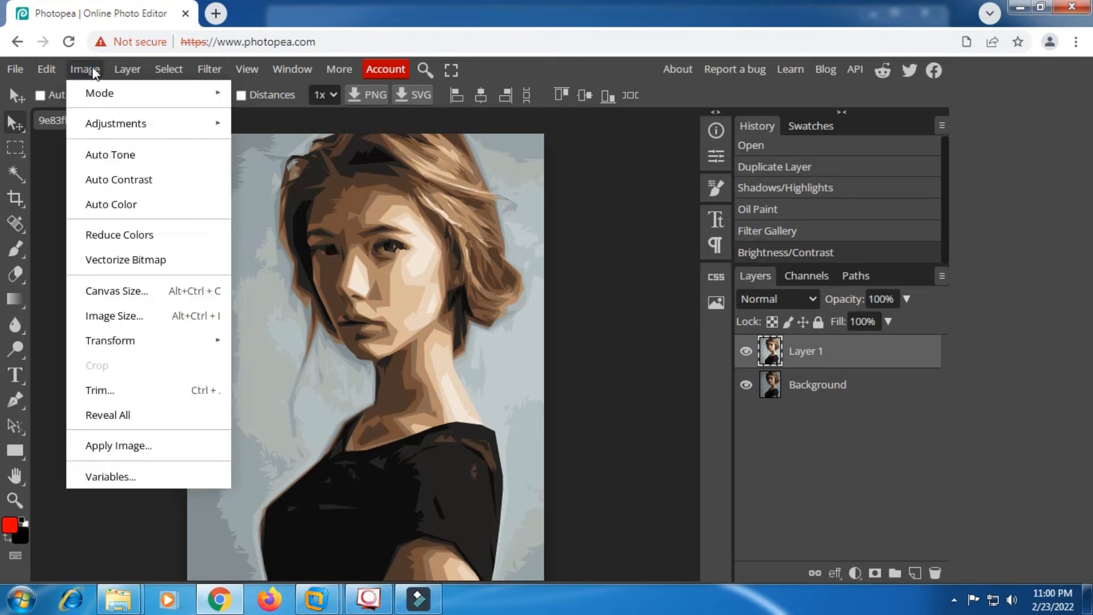
mouse_move(103, 123)
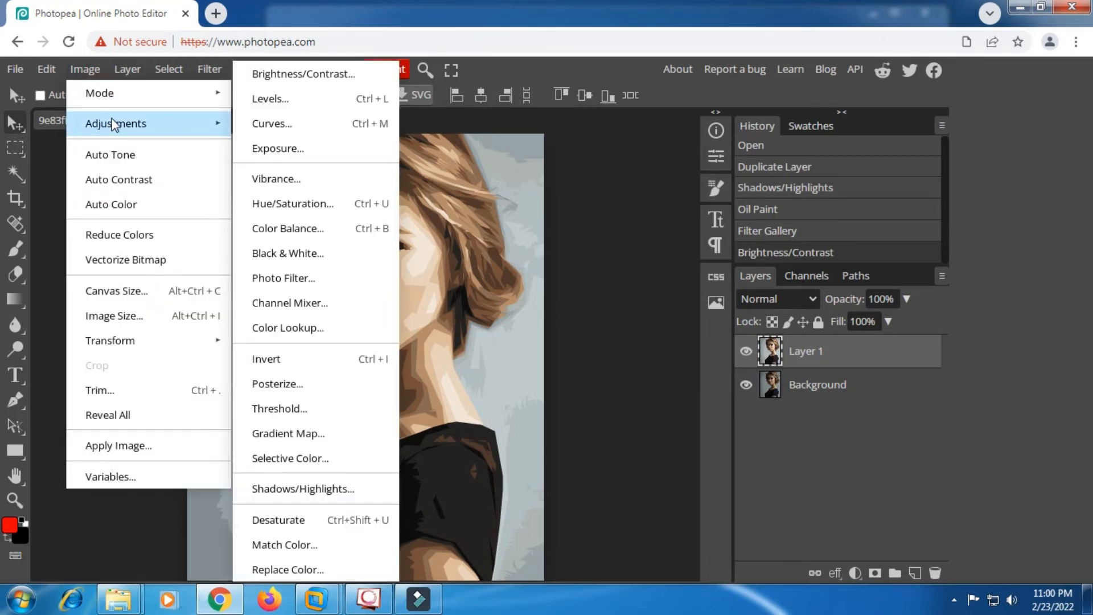
click(297, 178)
drag(358, 190, 770, 190)
drag(672, 247, 740, 246)
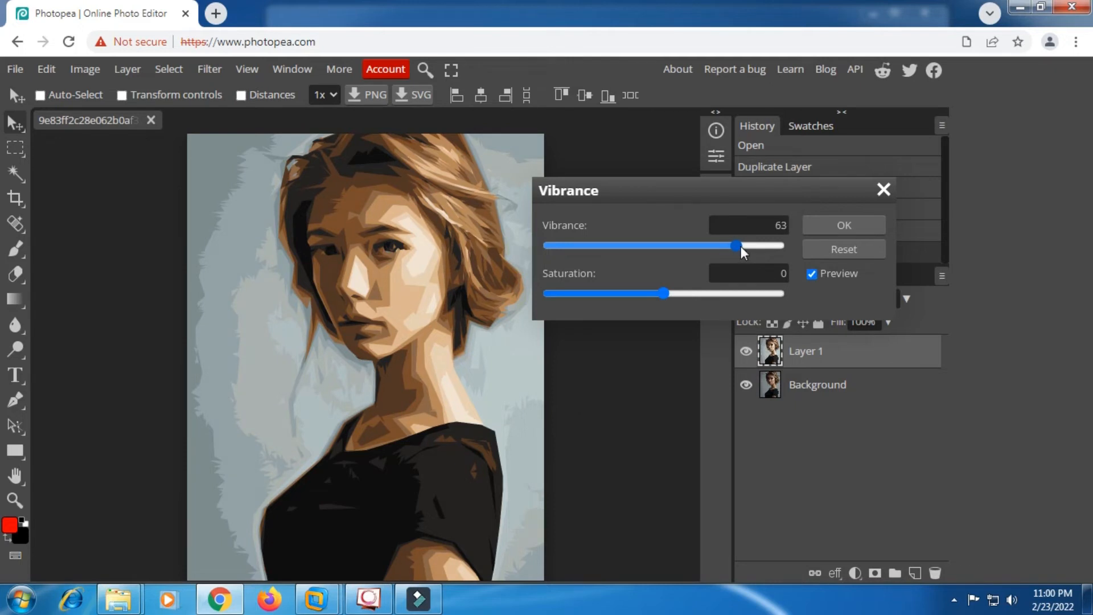
click(838, 229)
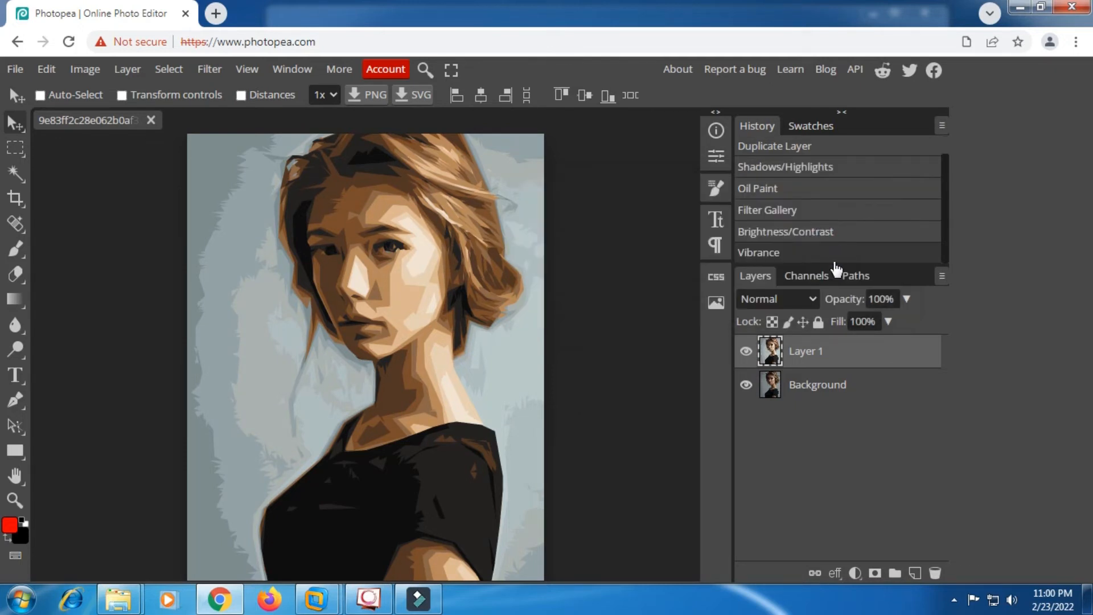
Duplicate Layer 1 and apply a Threshold adjustment of 65 to the copy.
right_click(833, 354)
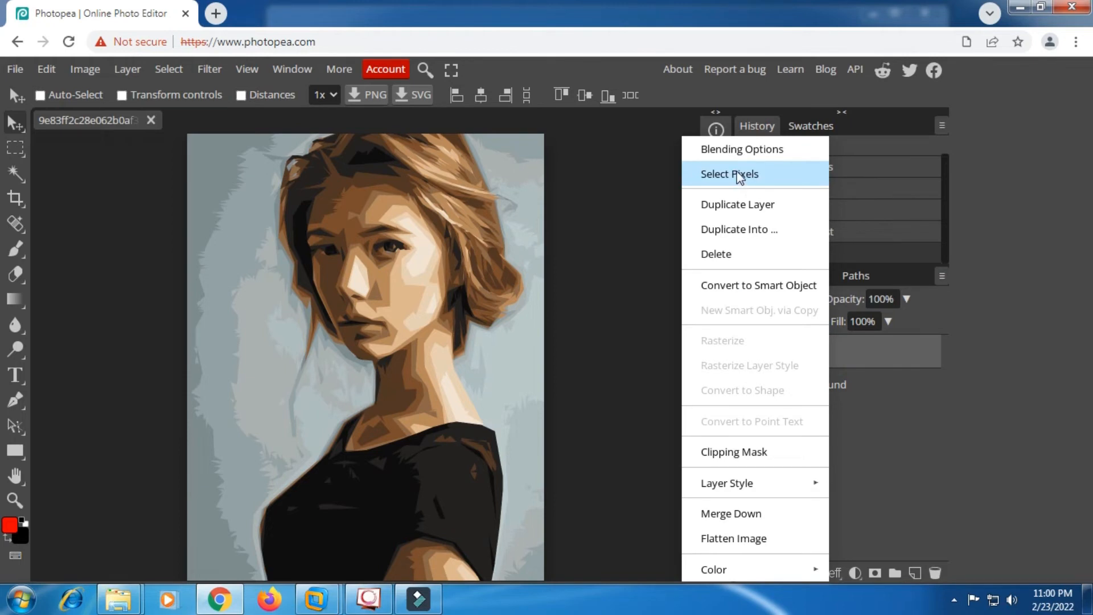
click(738, 204)
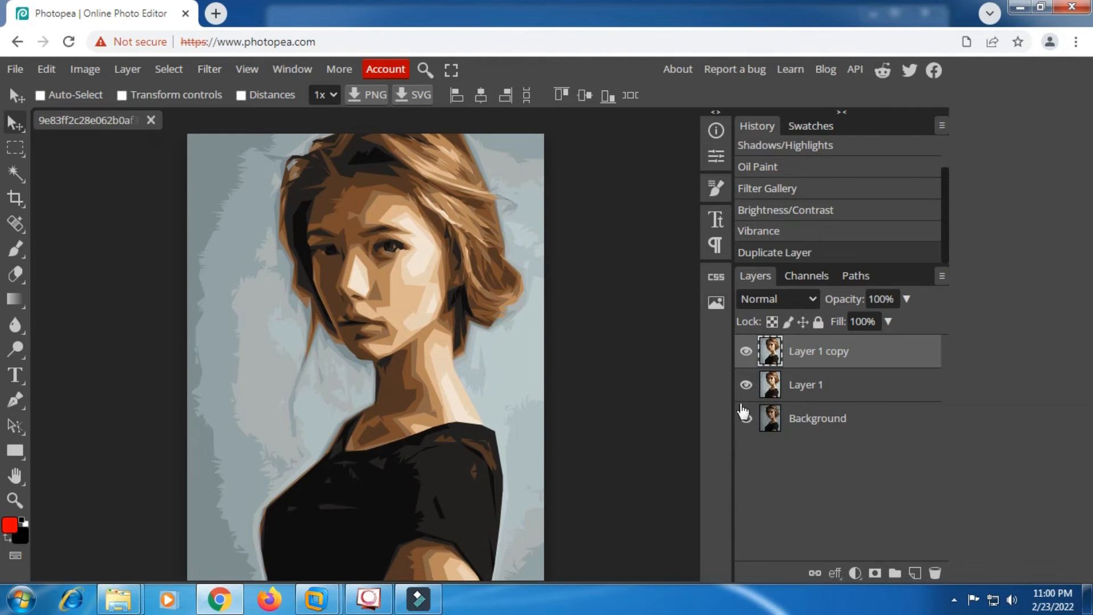
click(84, 70)
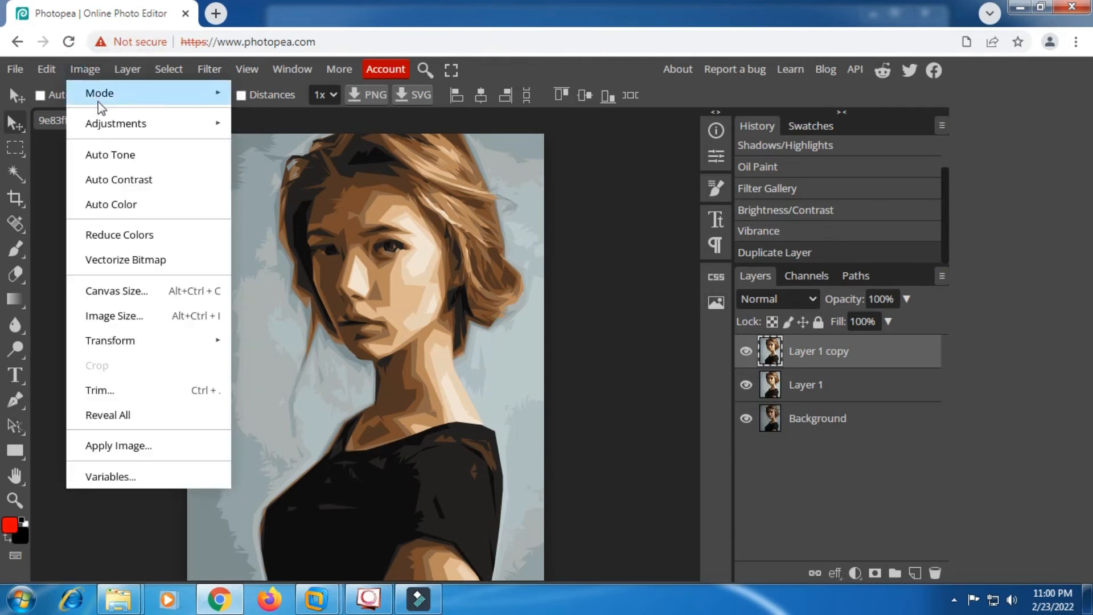
mouse_move(111, 123)
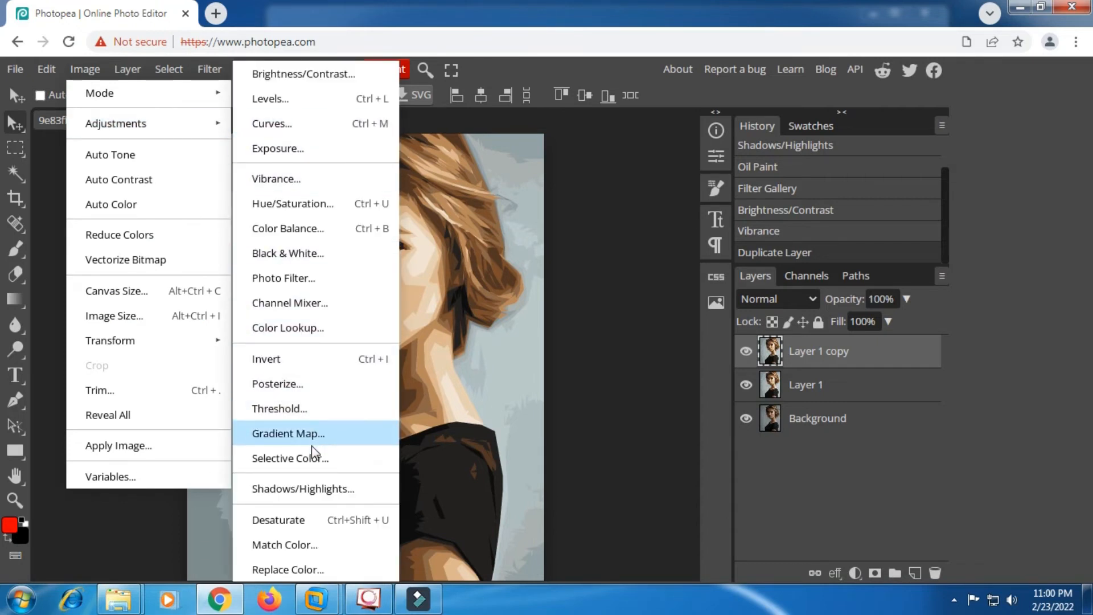
click(300, 404)
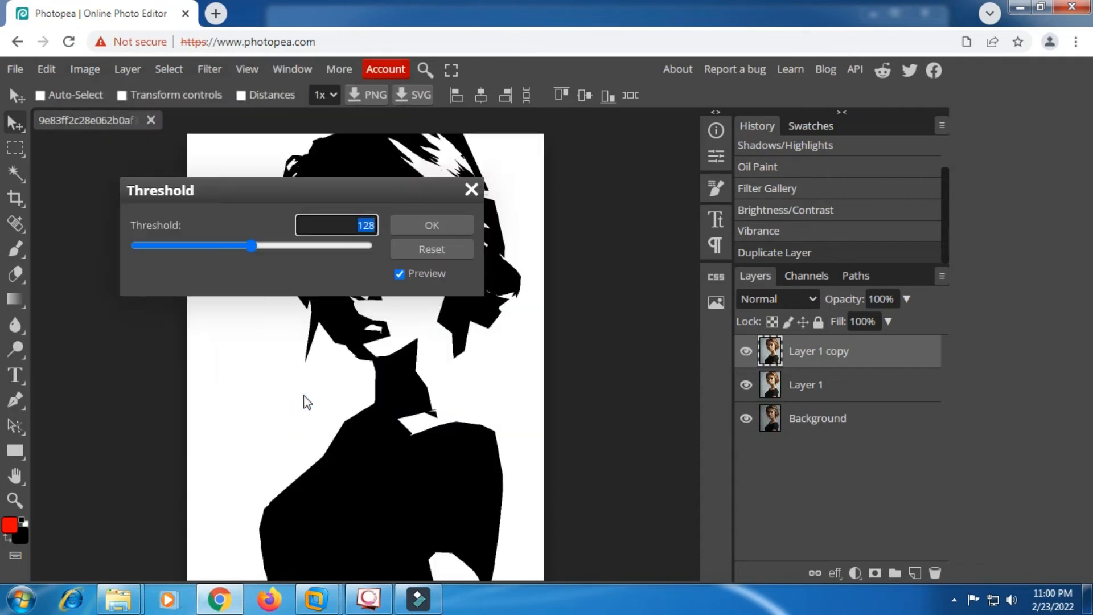
drag(332, 197, 738, 196)
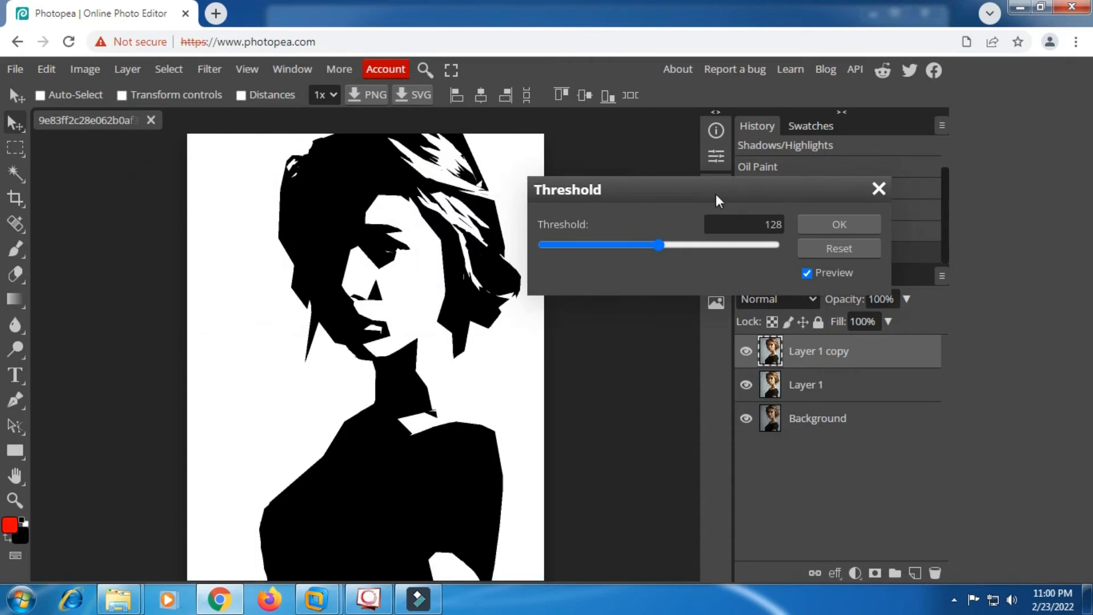
click(641, 244)
click(647, 244)
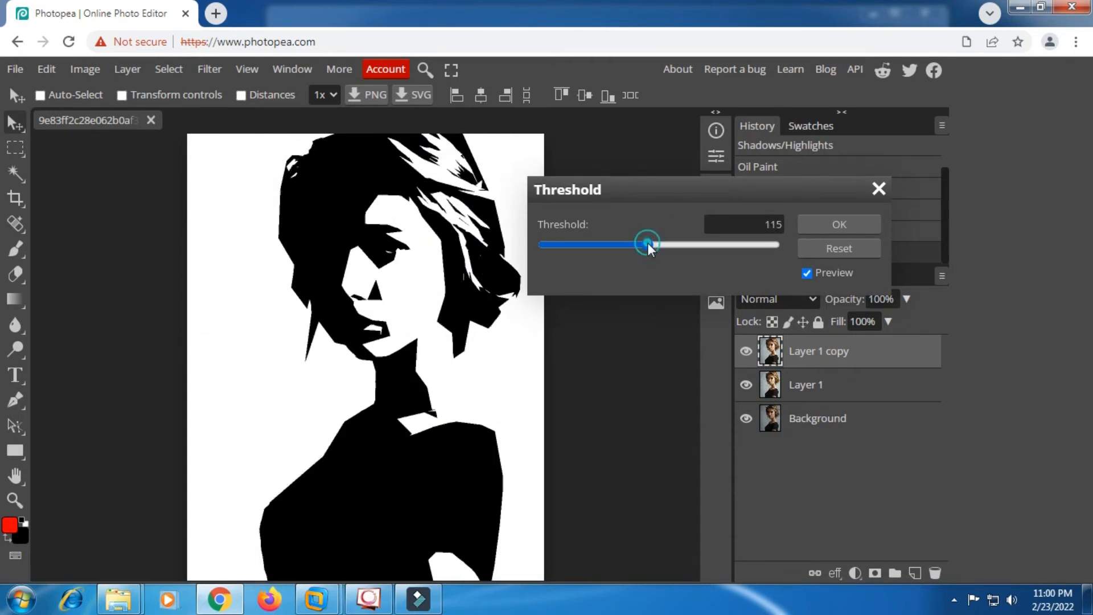
click(614, 244)
click(626, 245)
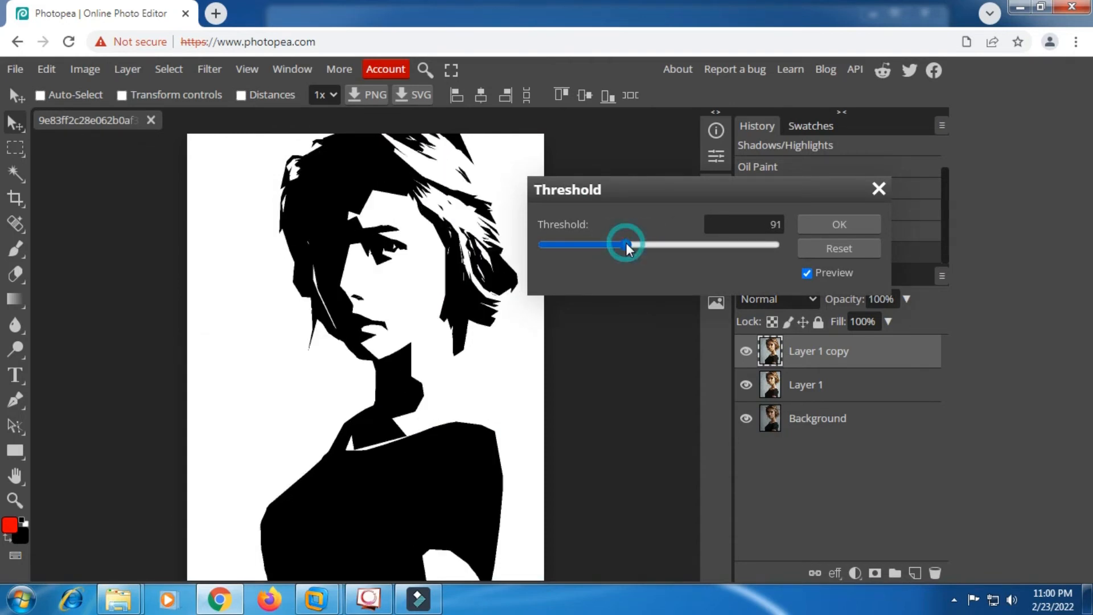
click(623, 243)
click(619, 243)
click(603, 244)
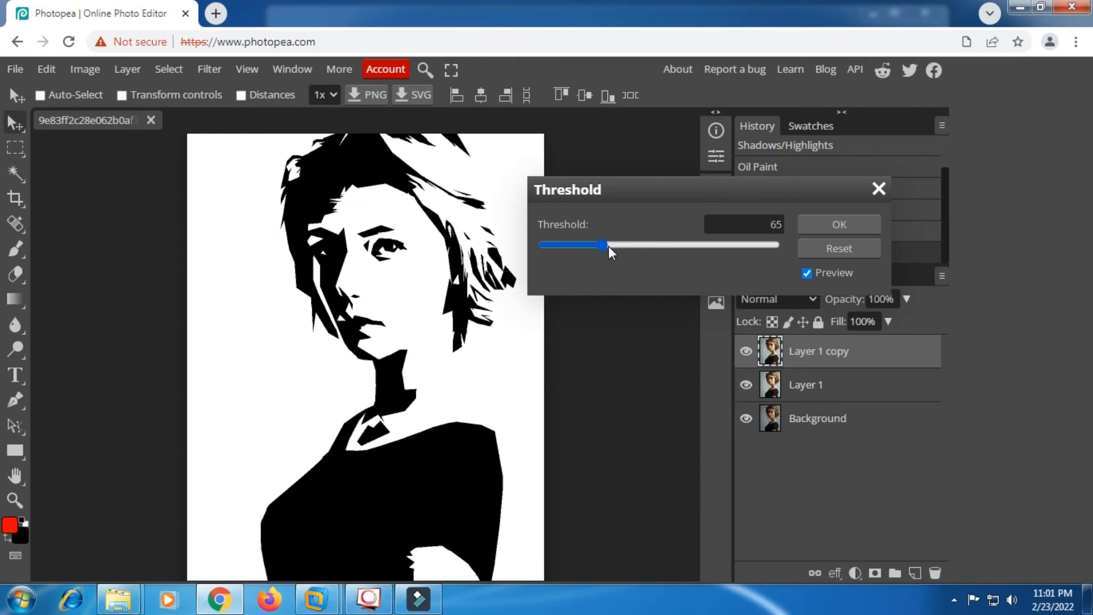
click(824, 226)
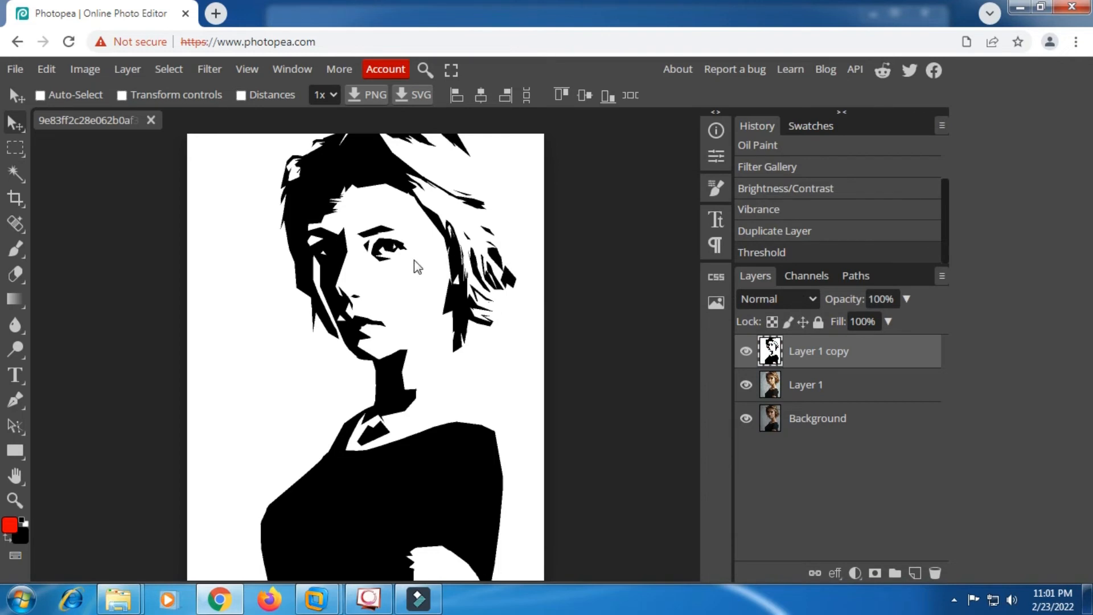
Set the blend mode of the thresholded Layer 1 copy to Multiply.
click(814, 298)
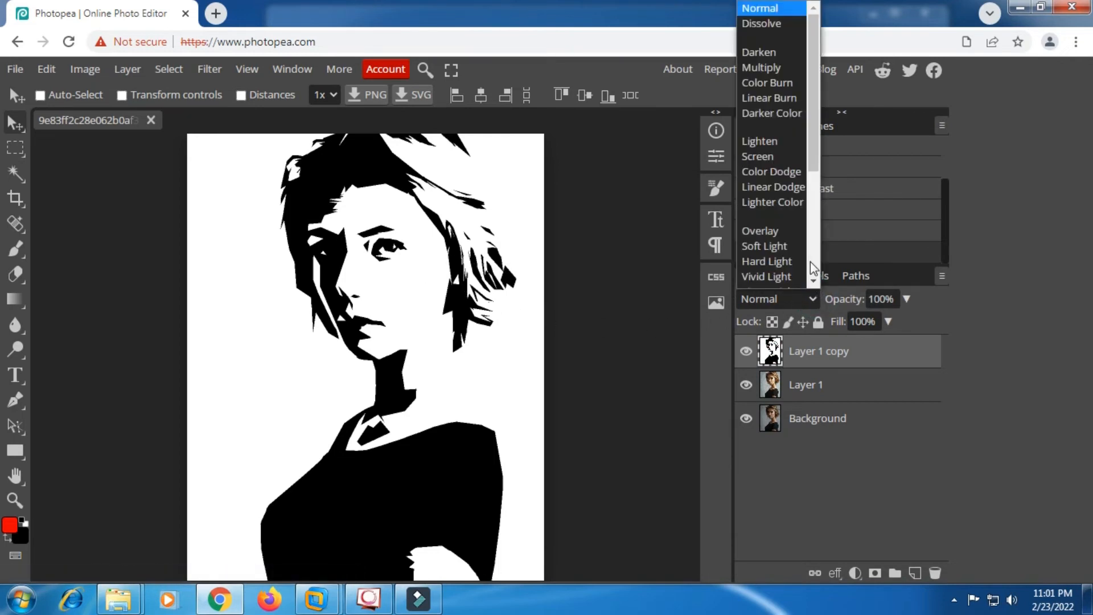
click(767, 68)
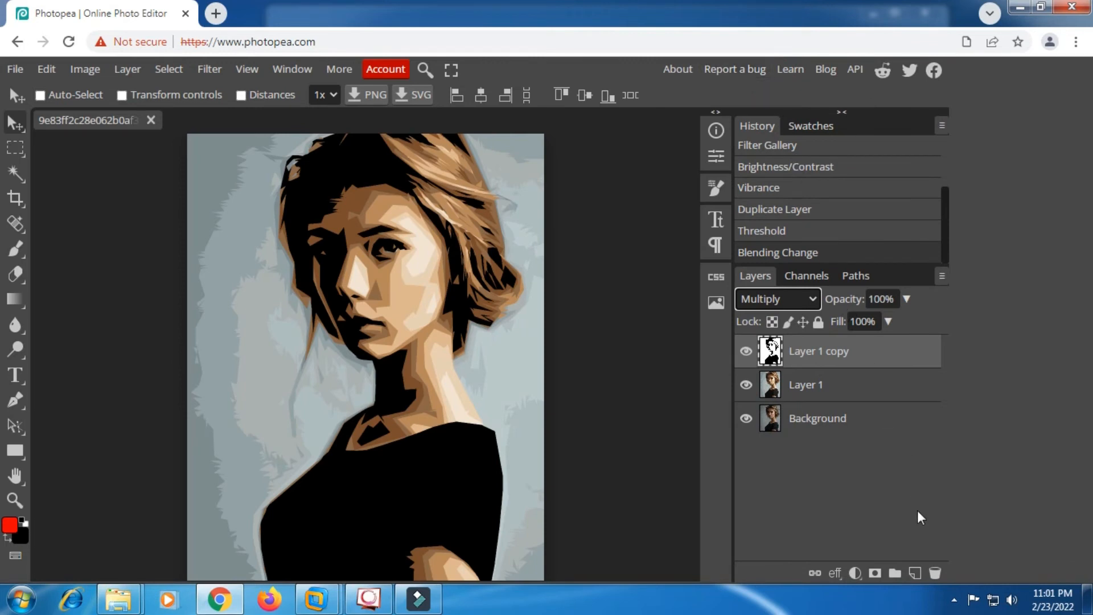
click(953, 598)
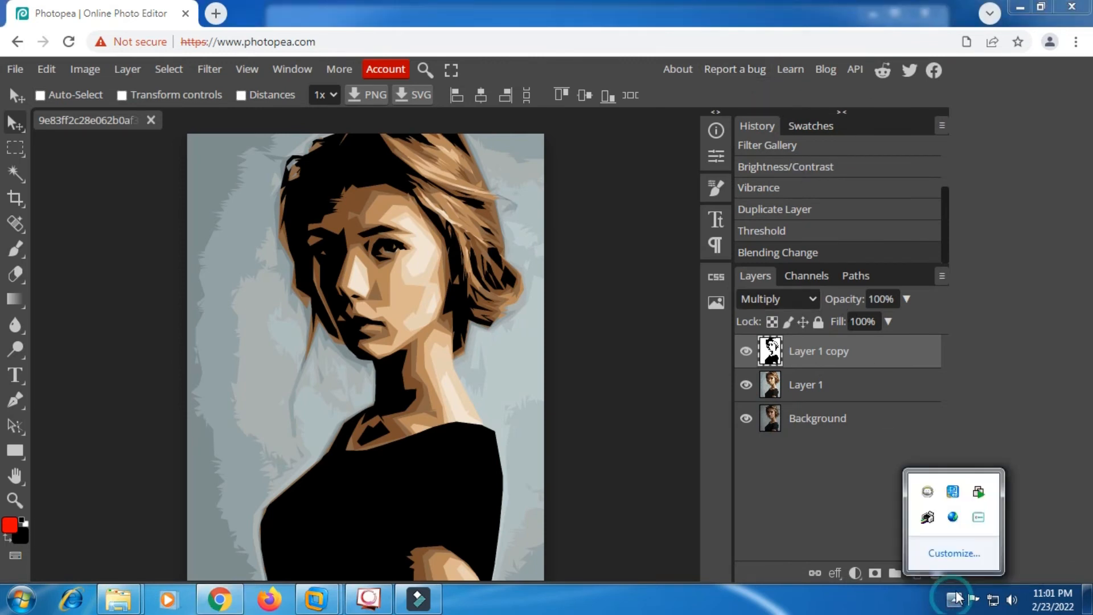
right_click(976, 516)
click(934, 450)
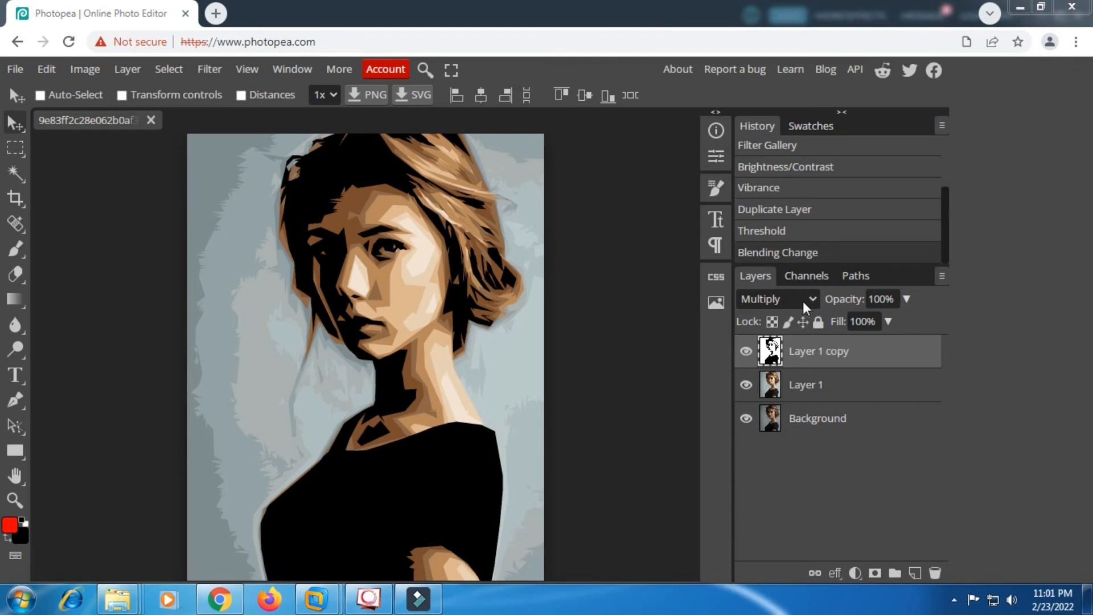
Lower the opacity of Layer 1 copy to 39% and clip it to Layer 1 as a clipping mask.
click(910, 300)
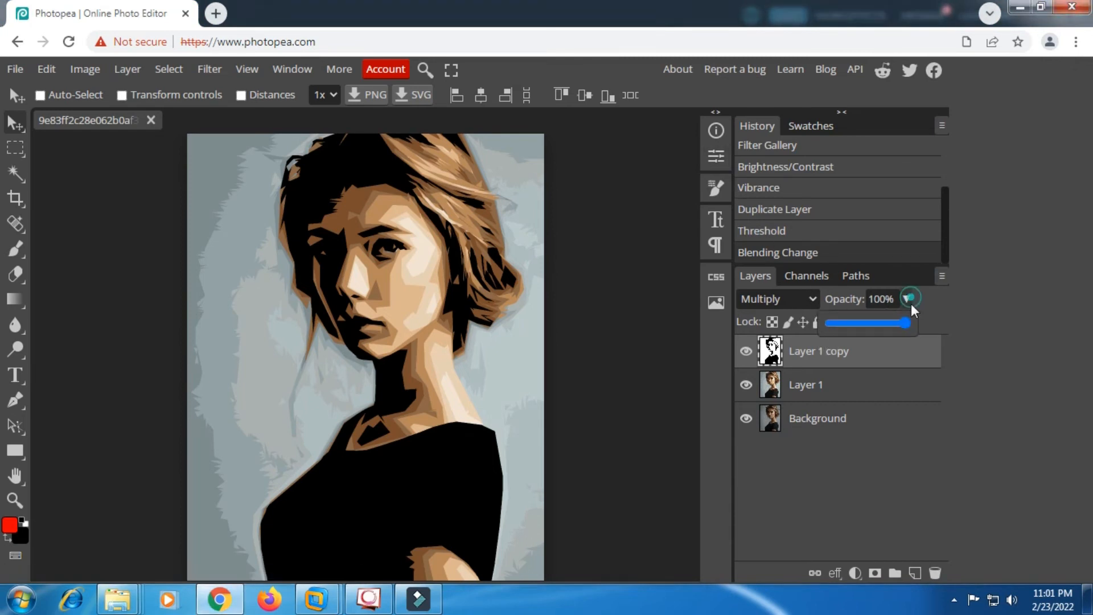
drag(910, 322, 855, 323)
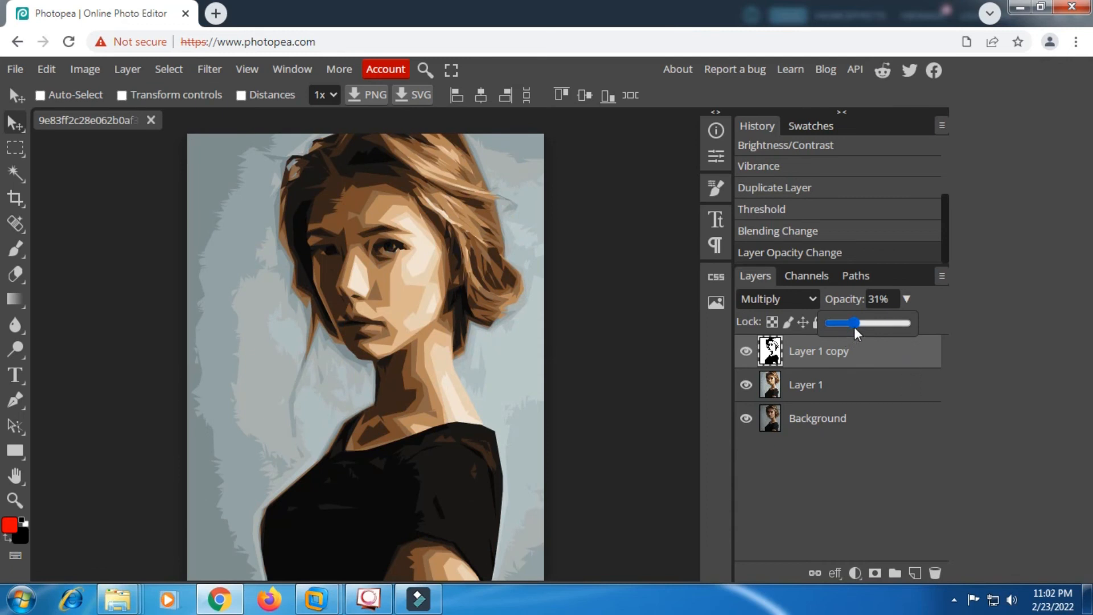
drag(851, 331, 869, 330)
right_click(841, 352)
click(743, 451)
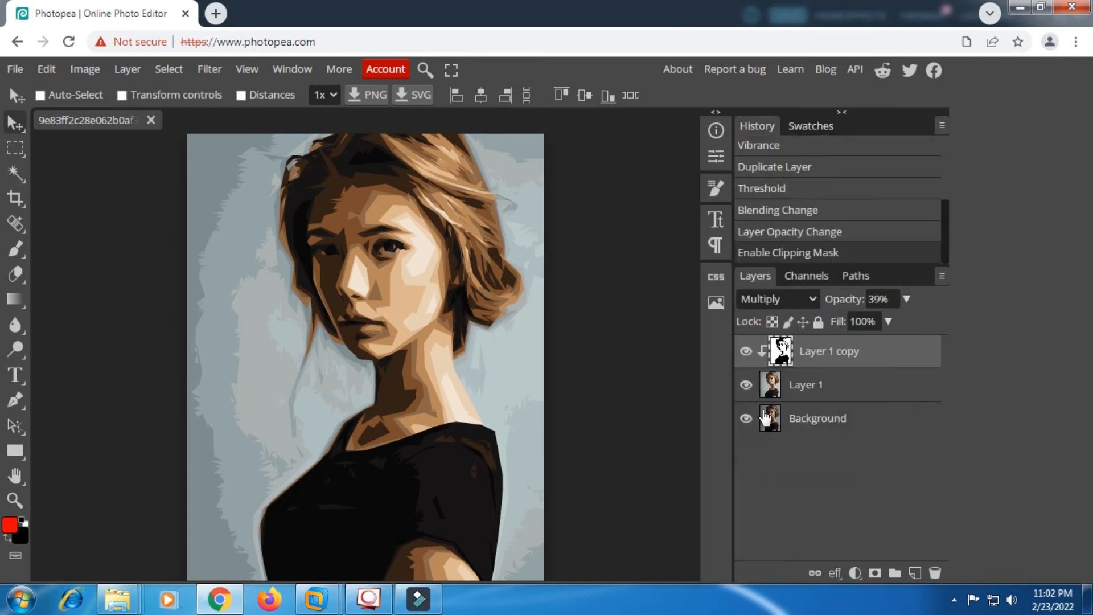
Hide Layer 1 to compare the cartoon effect with the original photo, and show it again.
click(745, 386)
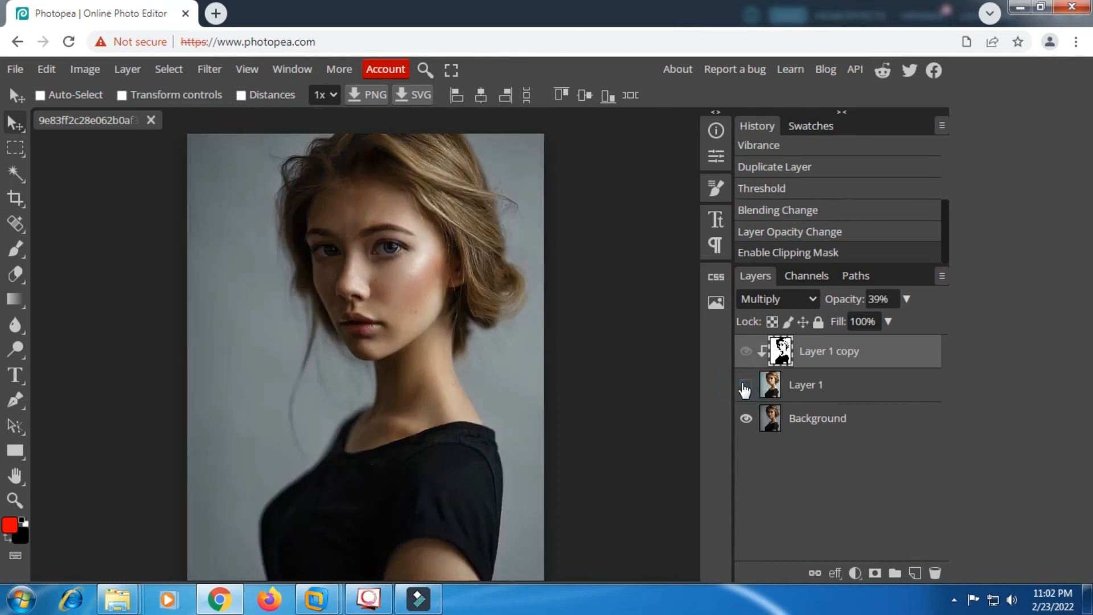
click(745, 386)
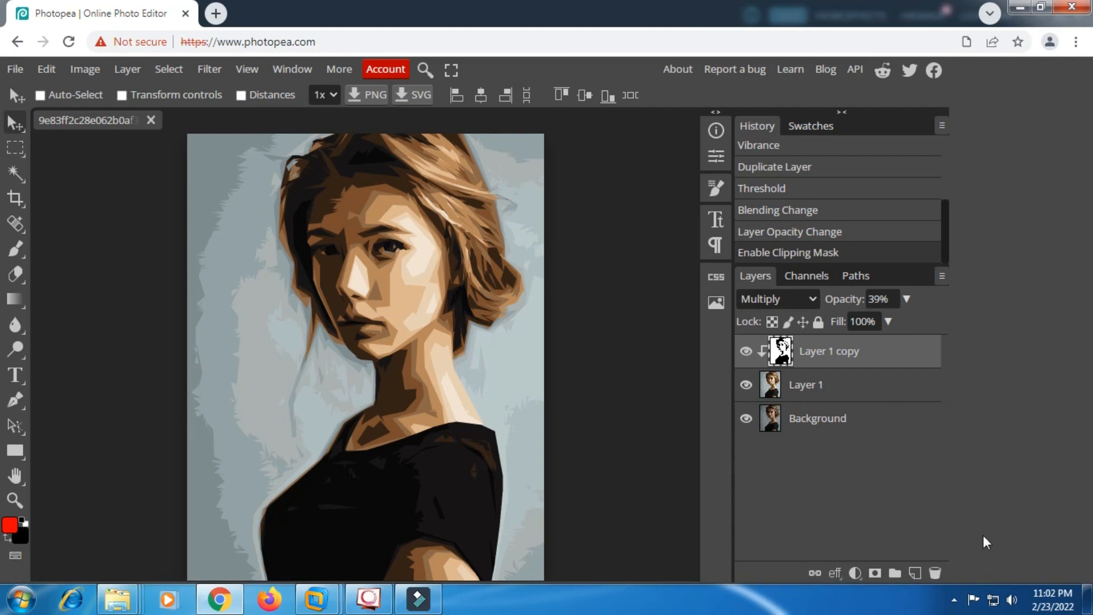
Export the finished illustration as a JPG at 100% quality, keeping the 892 by 1115 px size.
click(15, 69)
mouse_move(78, 304)
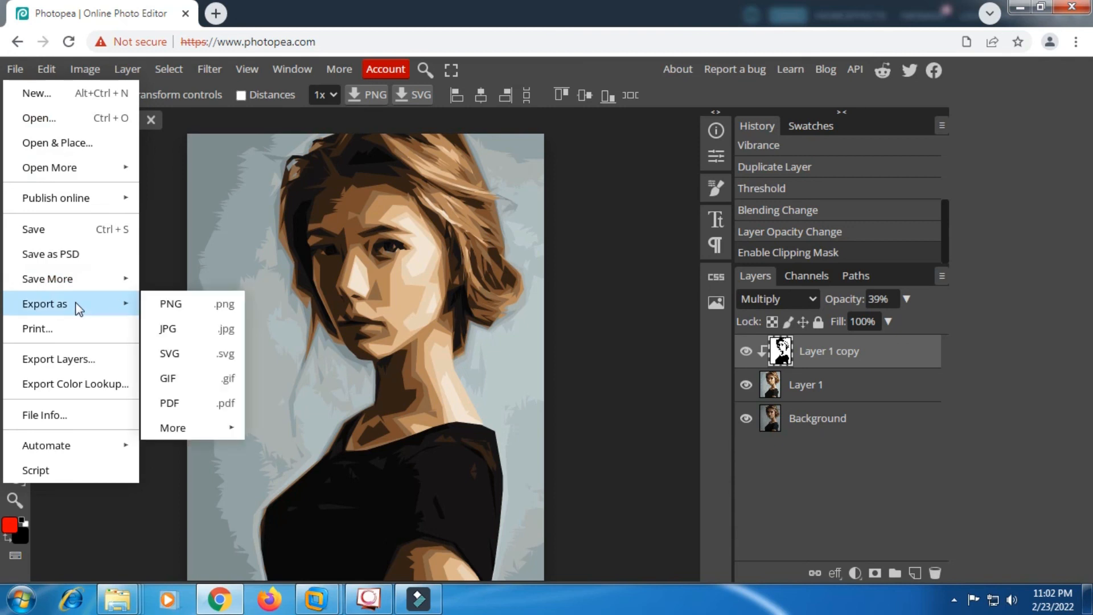
click(179, 329)
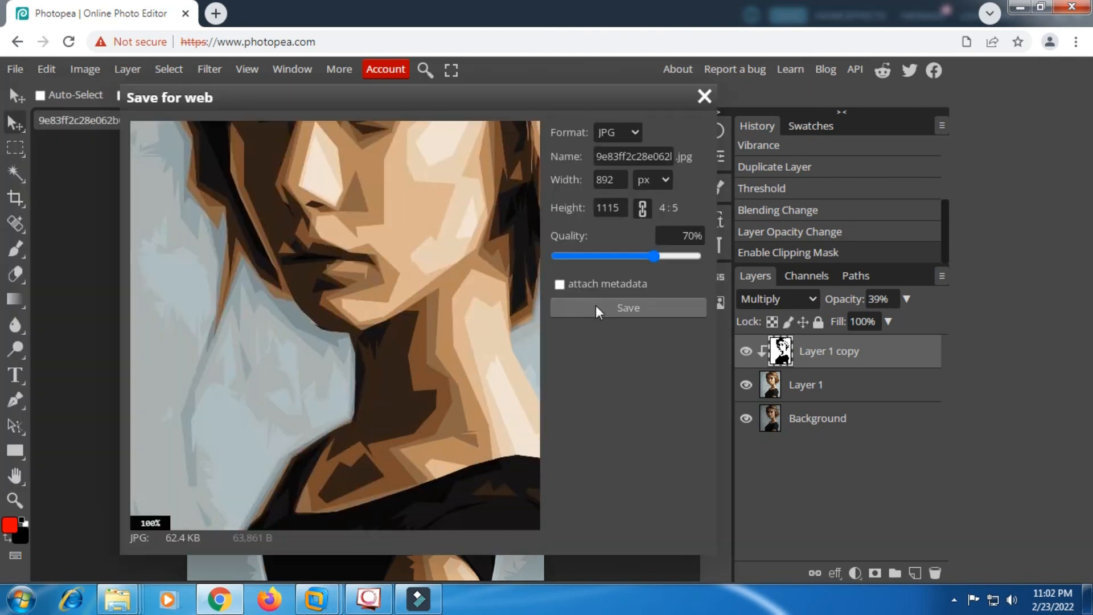
drag(658, 256, 722, 257)
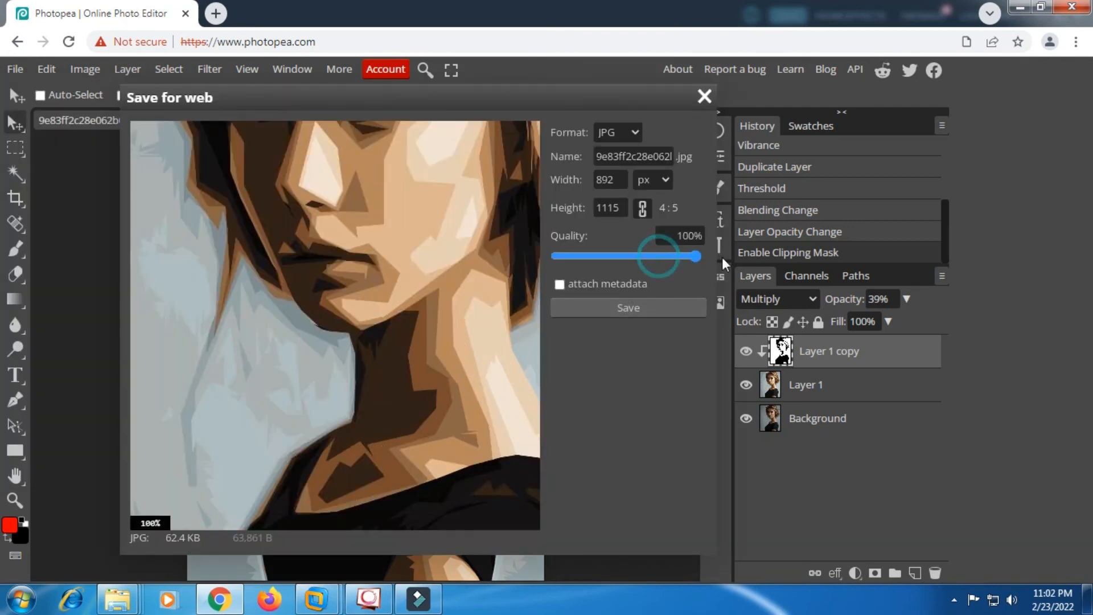
click(636, 311)
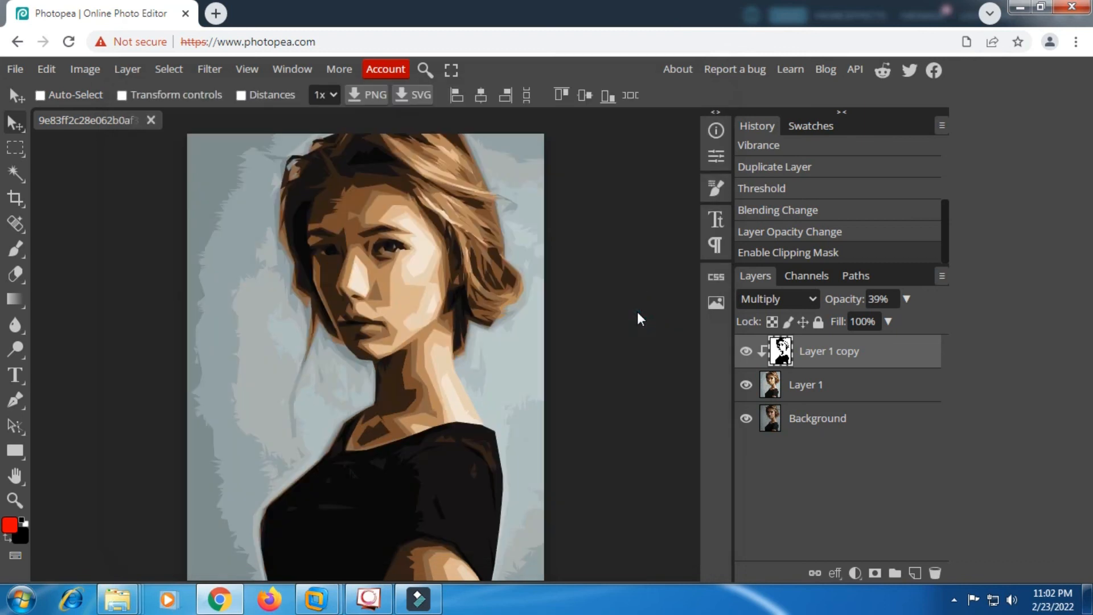
click(955, 600)
right_click(976, 526)
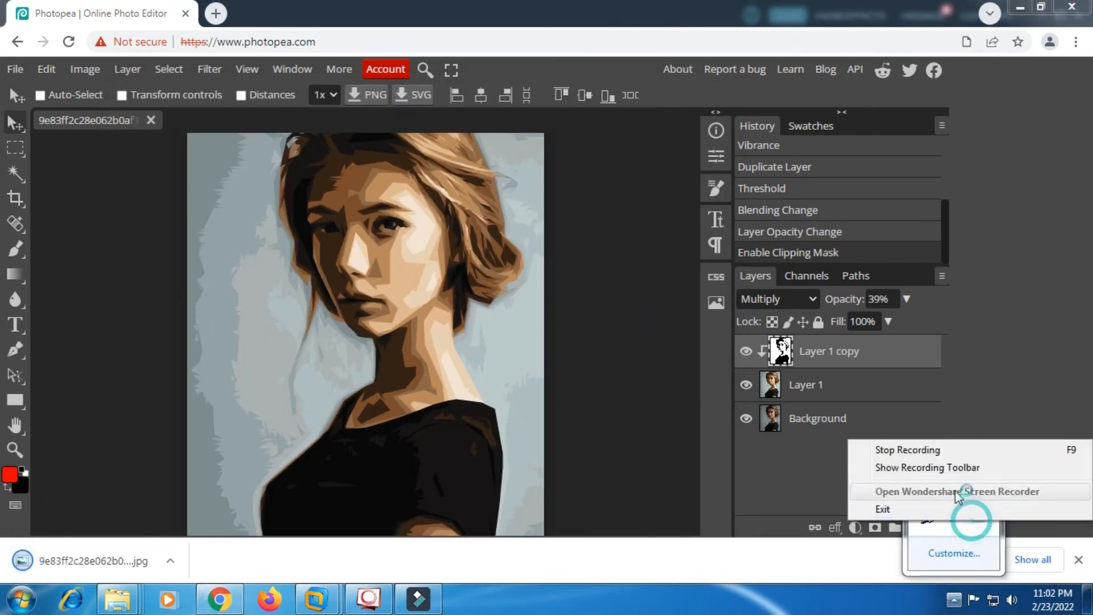